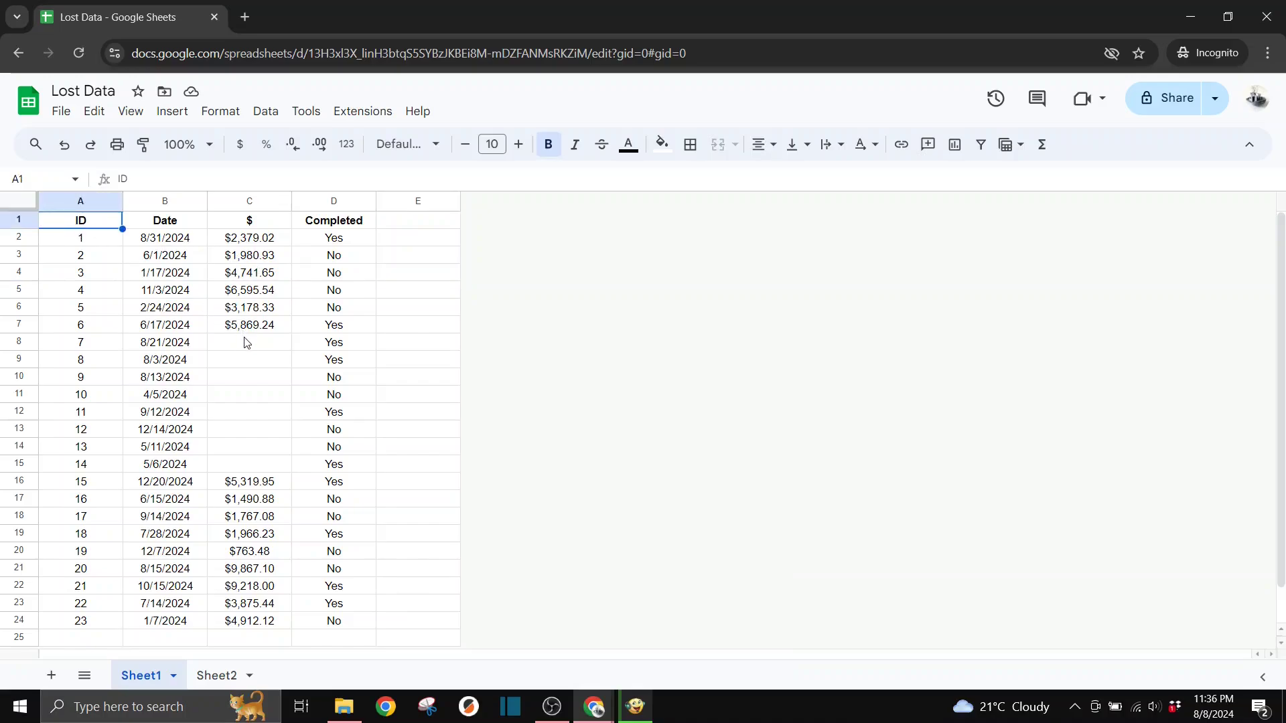
Restore the August 7, 11:37 PM version so IDs 7–14 regain their $ amounts
drag(247, 343, 248, 470)
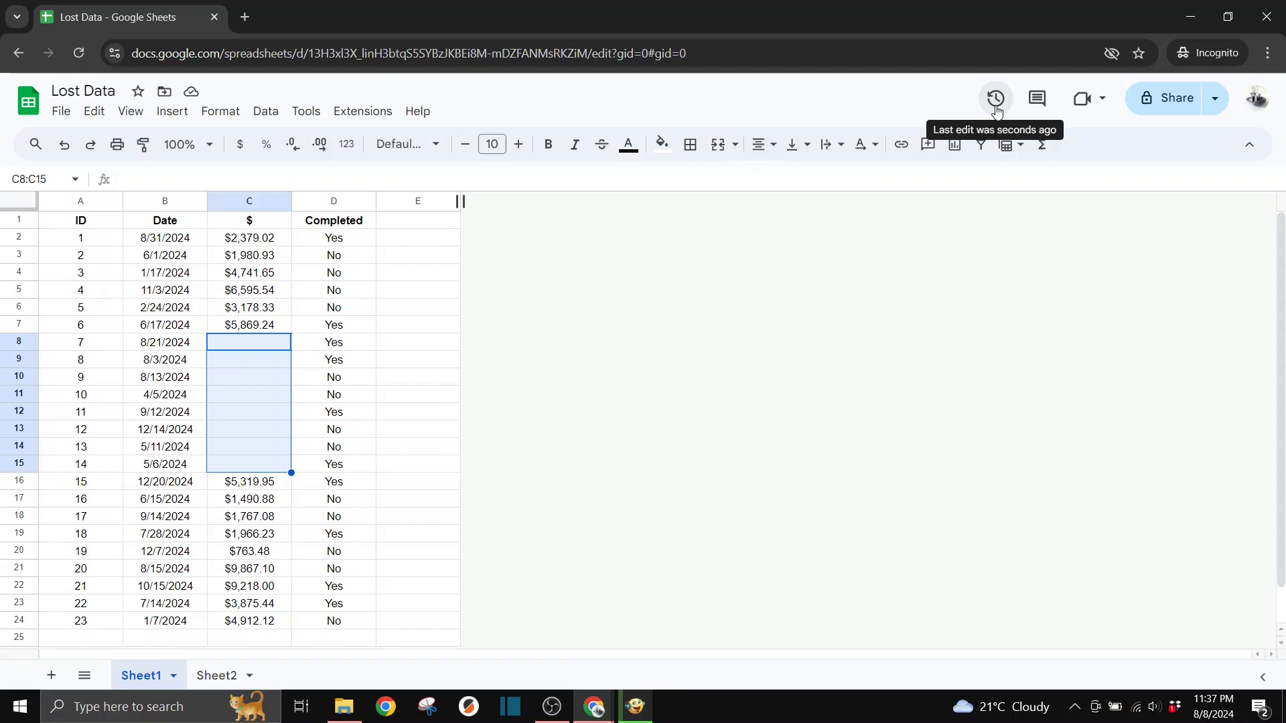
click(996, 100)
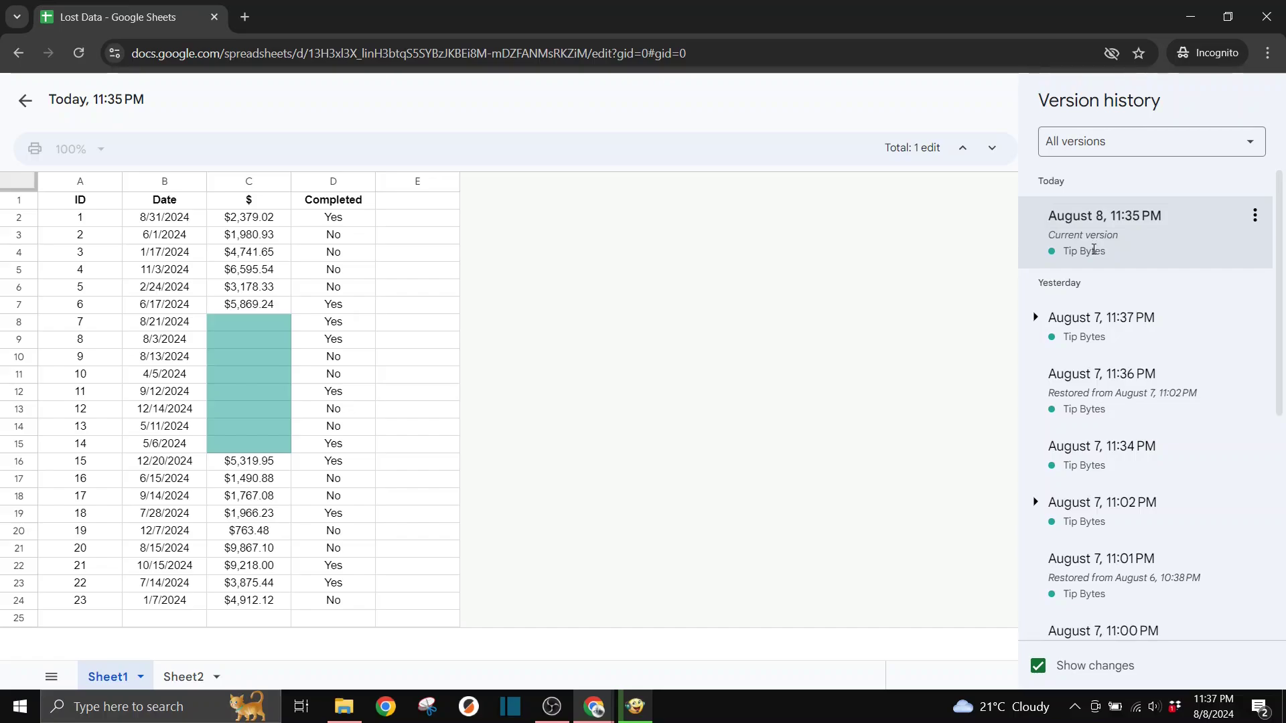
click(1082, 332)
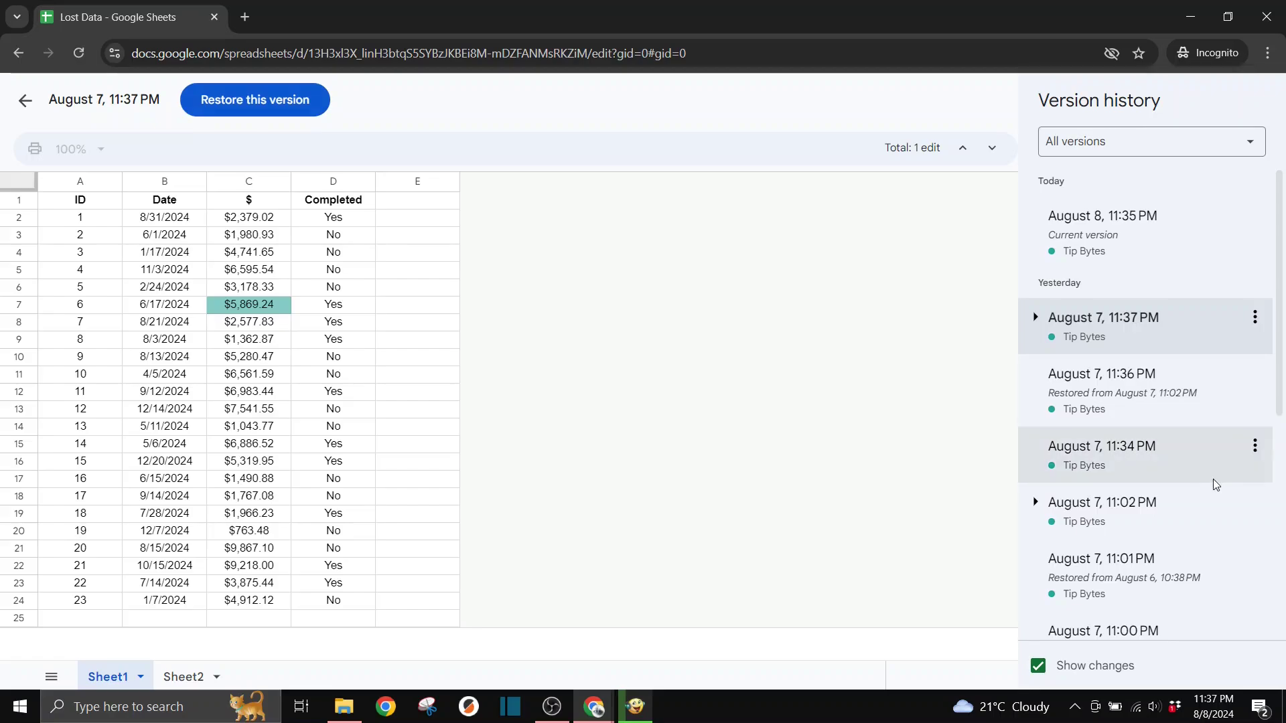
scroll(1213, 482, down, 2)
scroll(1214, 482, down, 4)
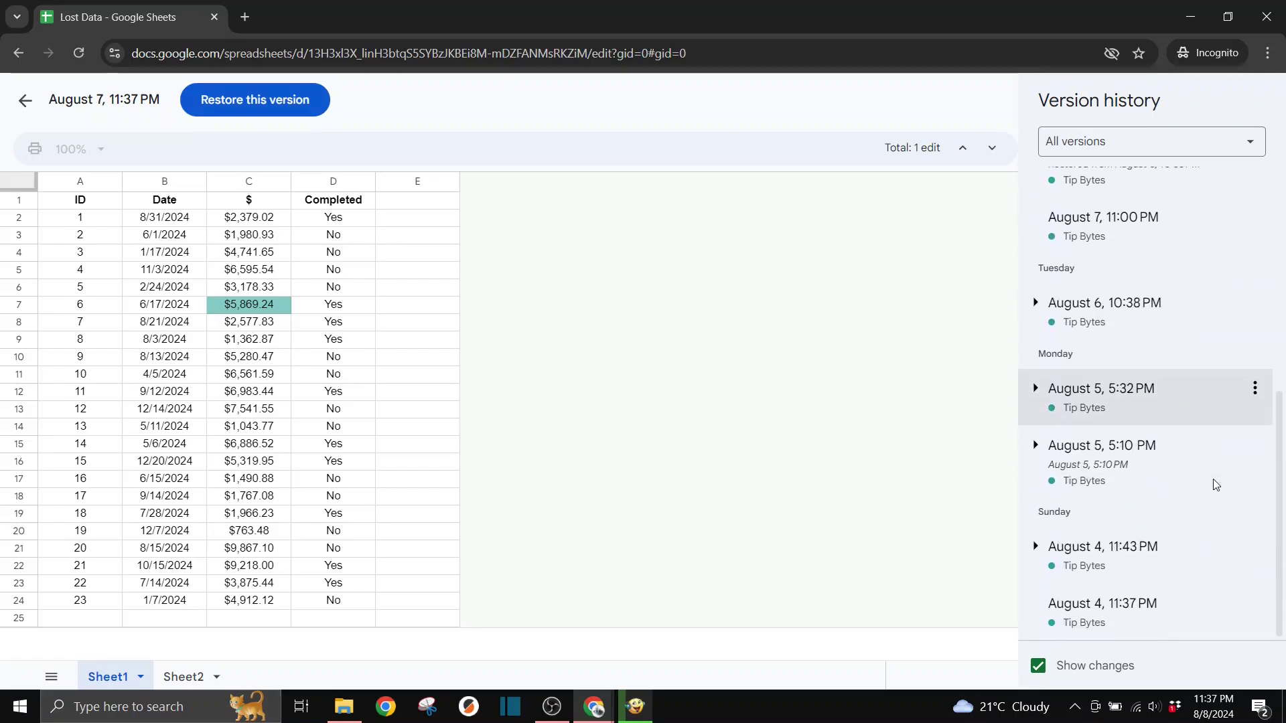
scroll(1213, 479, up, 6)
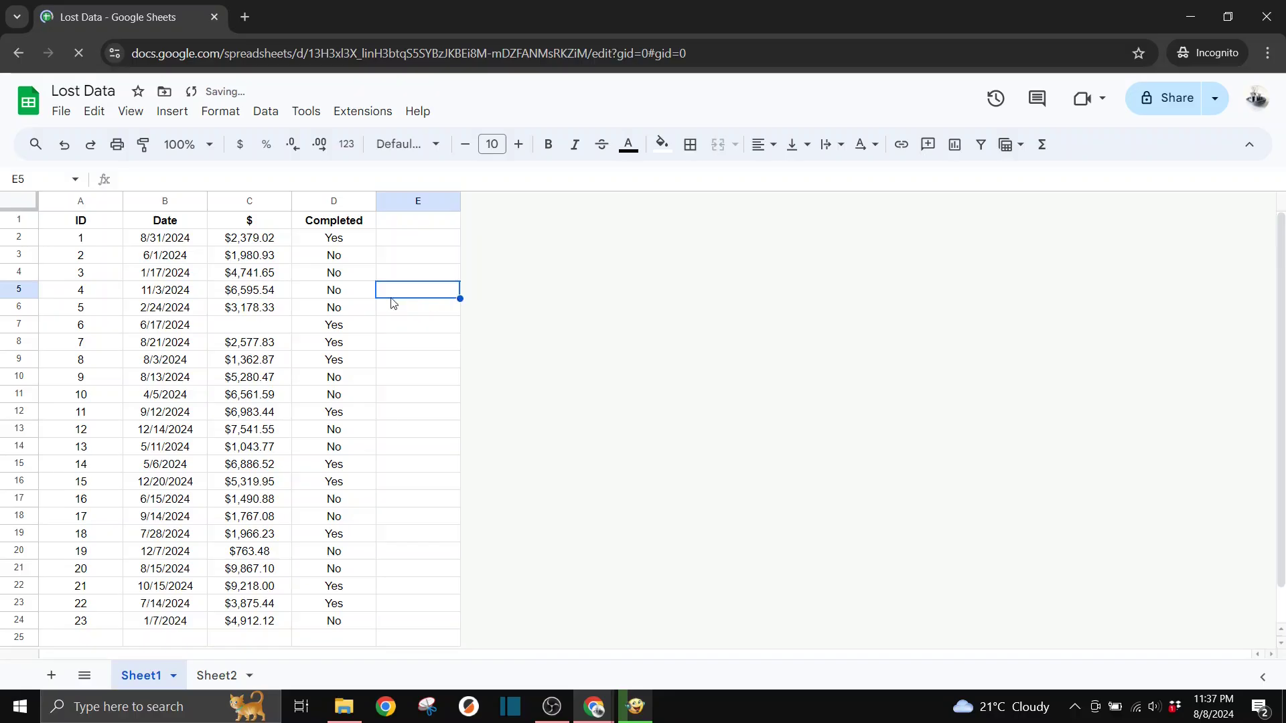
Step through C7's edit history to the edit that added $5,869.24 and highlight that value
right_click(262, 331)
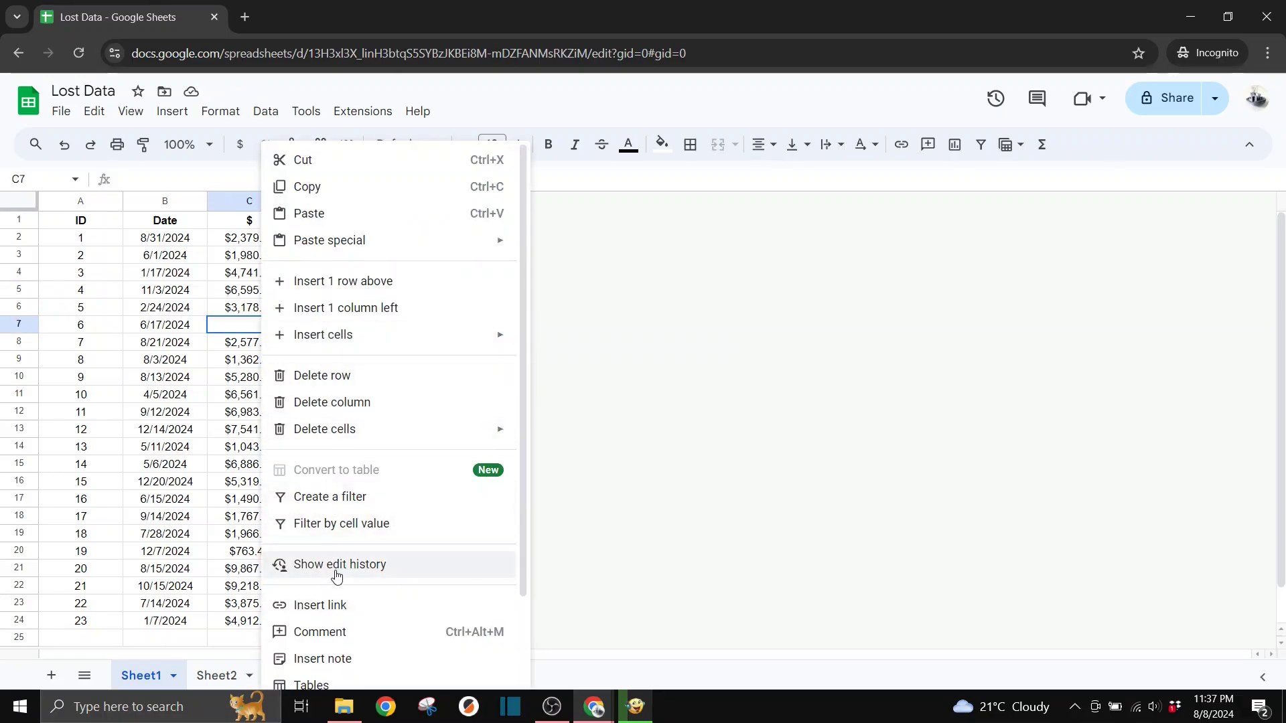
click(432, 572)
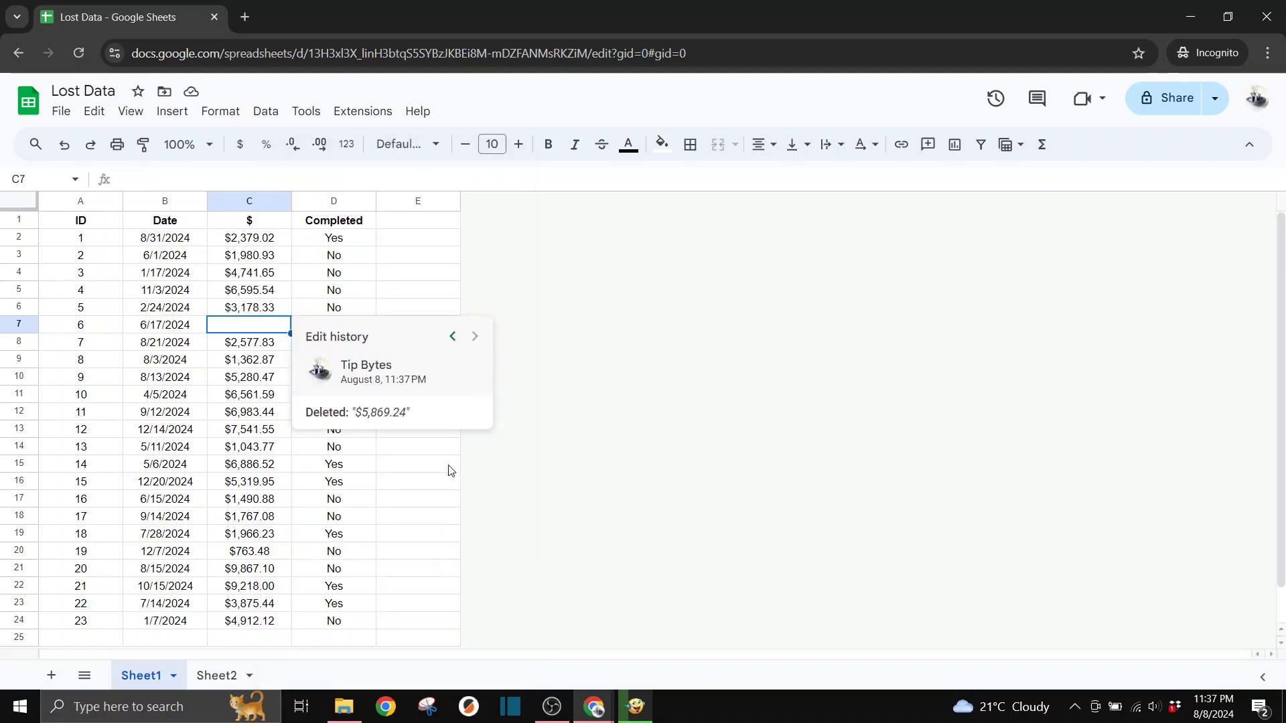
click(453, 337)
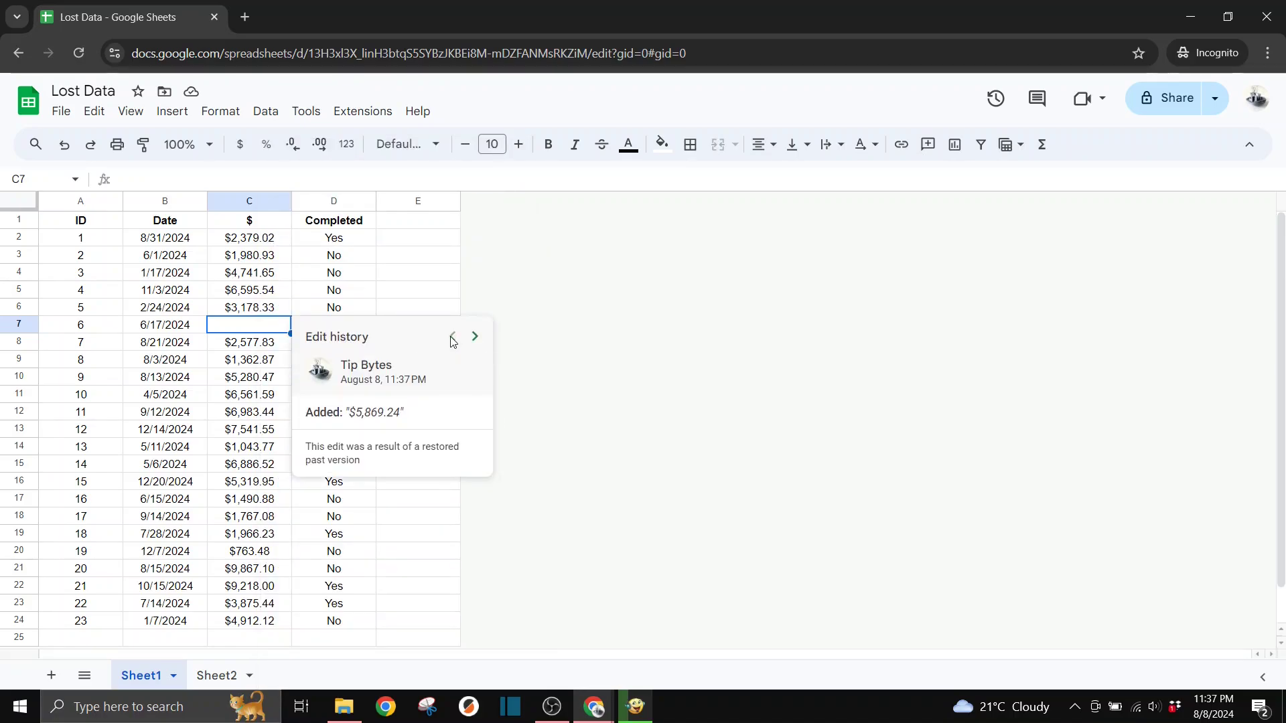
click(482, 342)
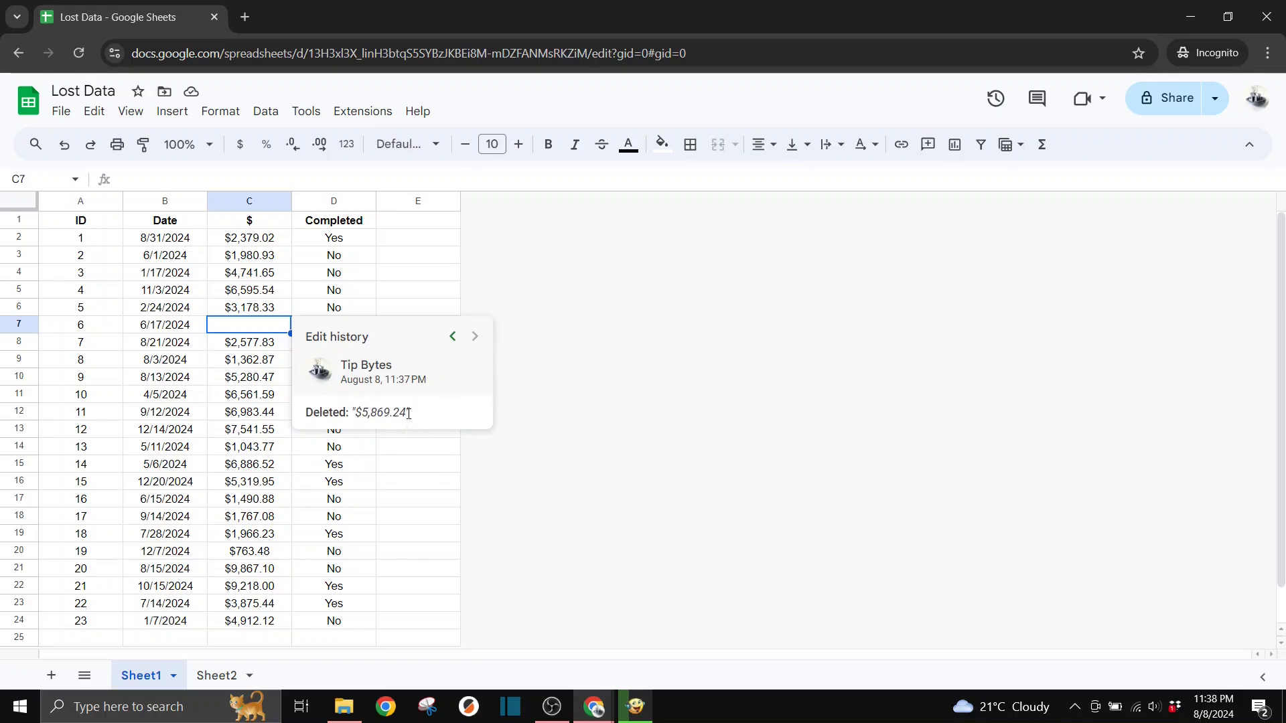
drag(408, 414, 360, 413)
key(Left)
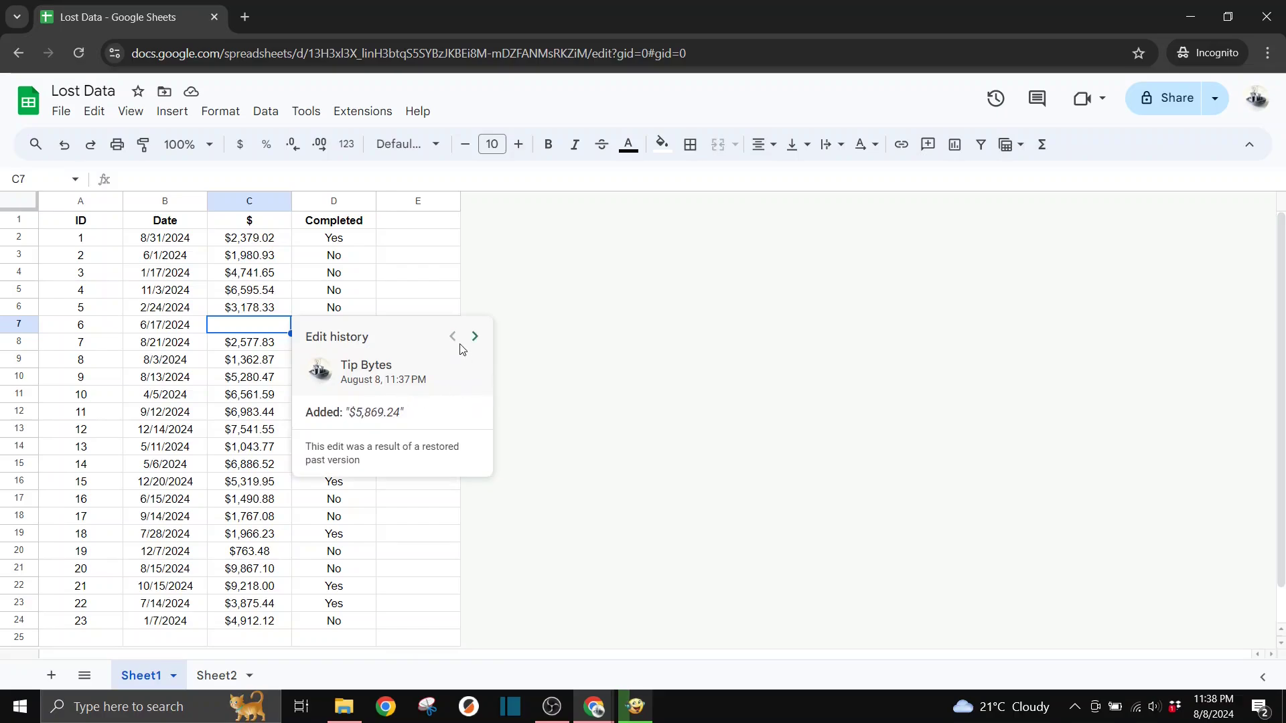
click(475, 336)
click(453, 338)
drag(351, 415, 399, 415)
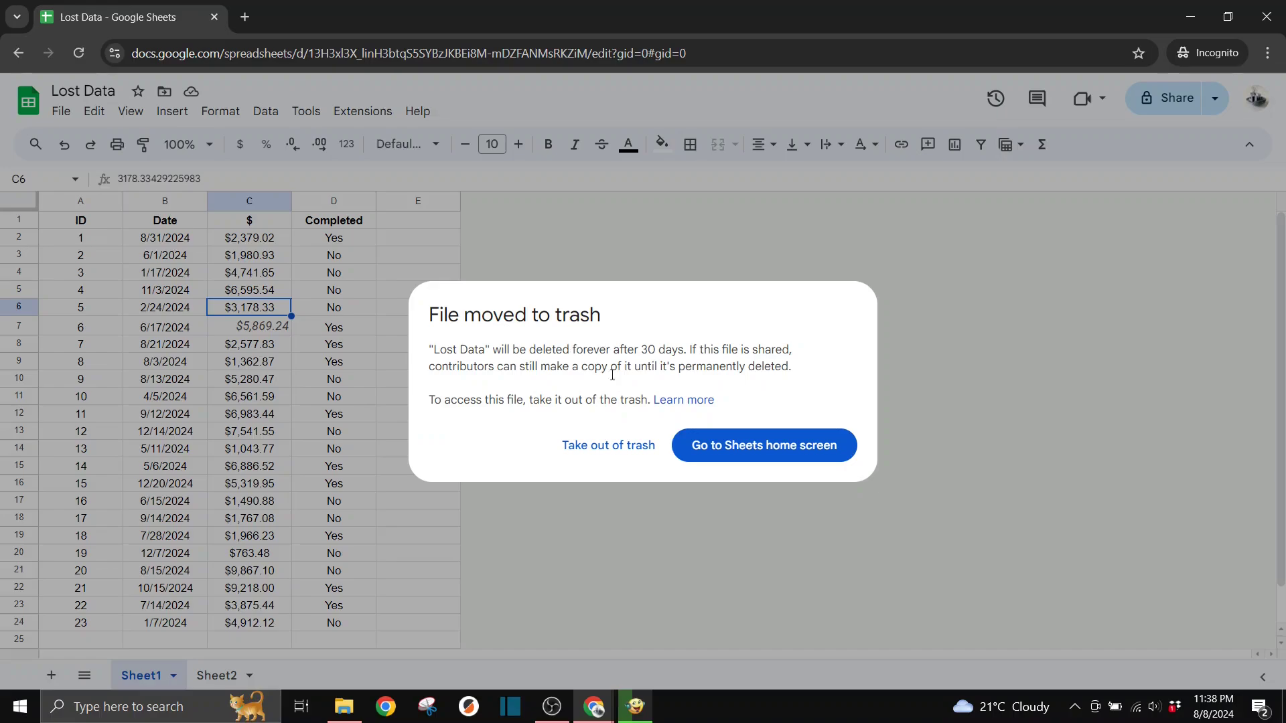
Take the Lost Data spreadsheet back out of the trash
click(612, 447)
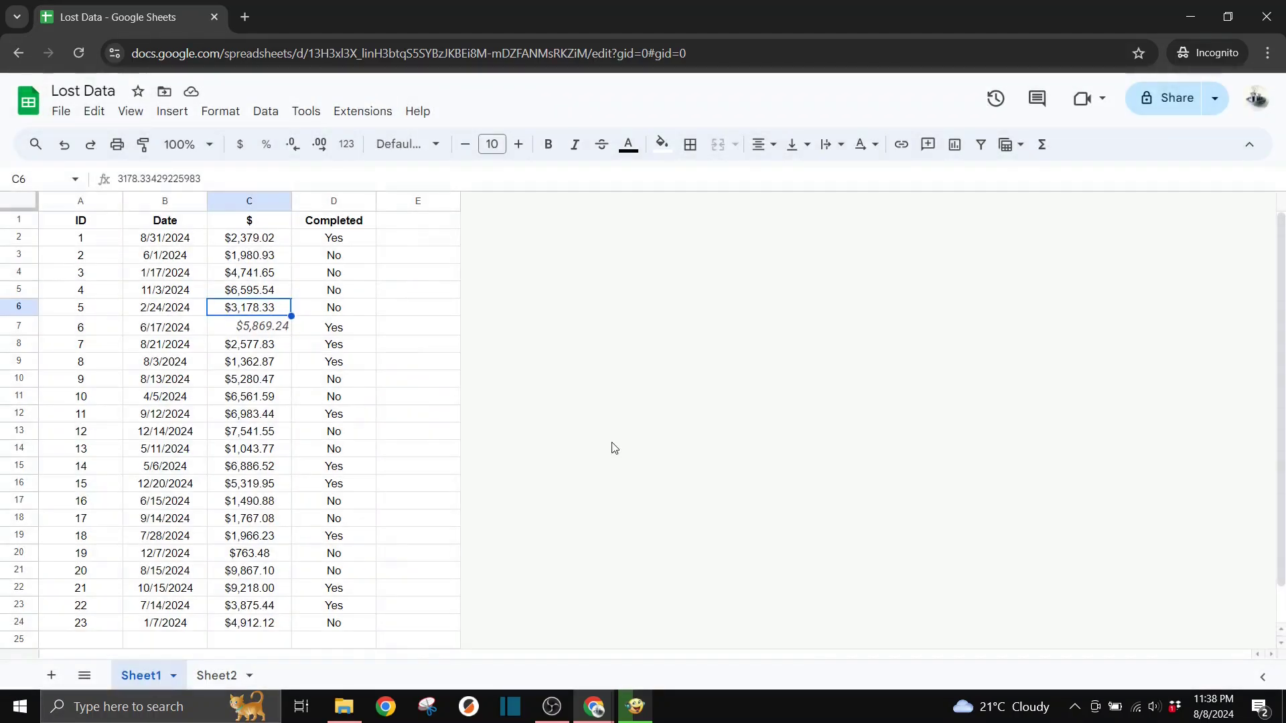
Copy C6's formatting onto C7 so $5,869.24 matches the other amounts
click(143, 146)
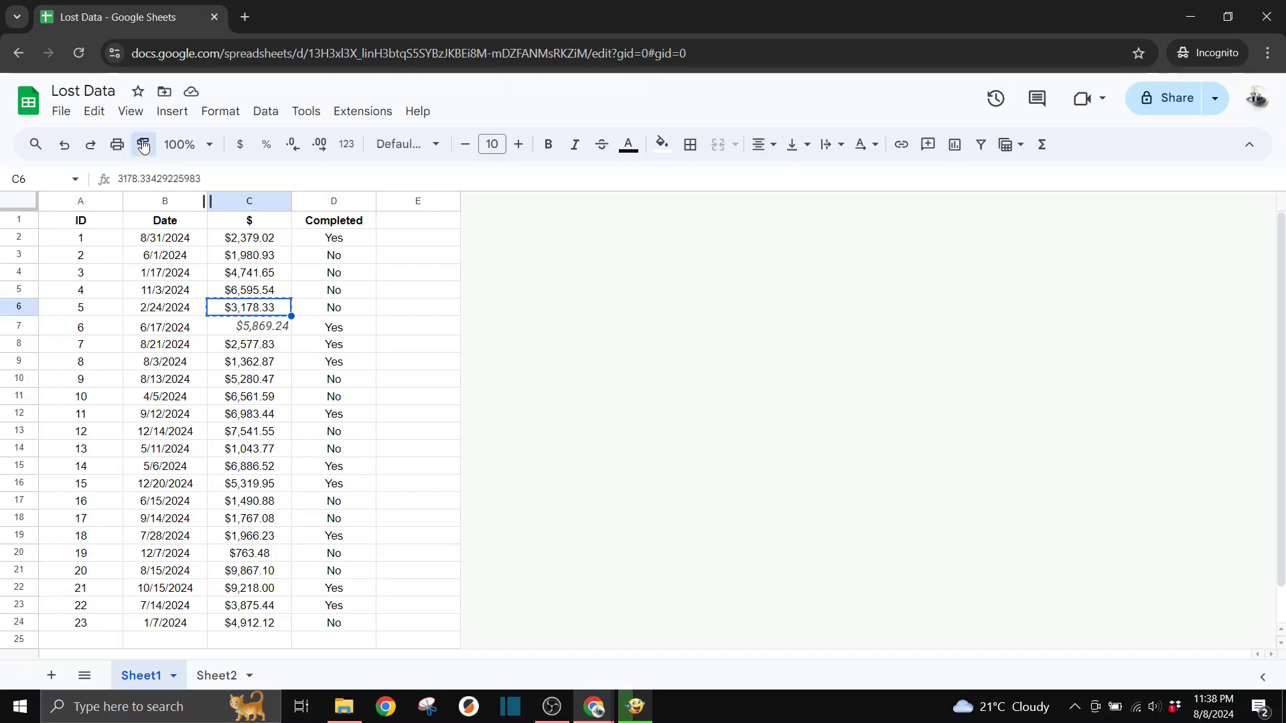
click(268, 331)
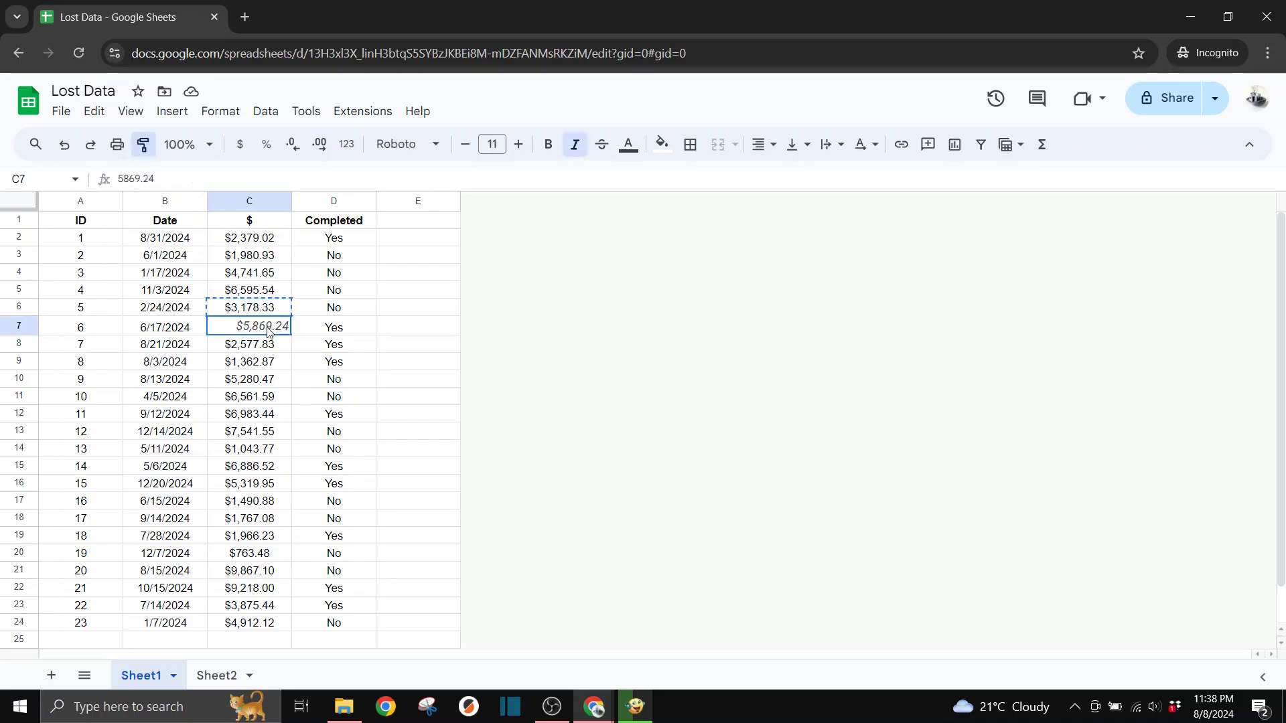
click(439, 293)
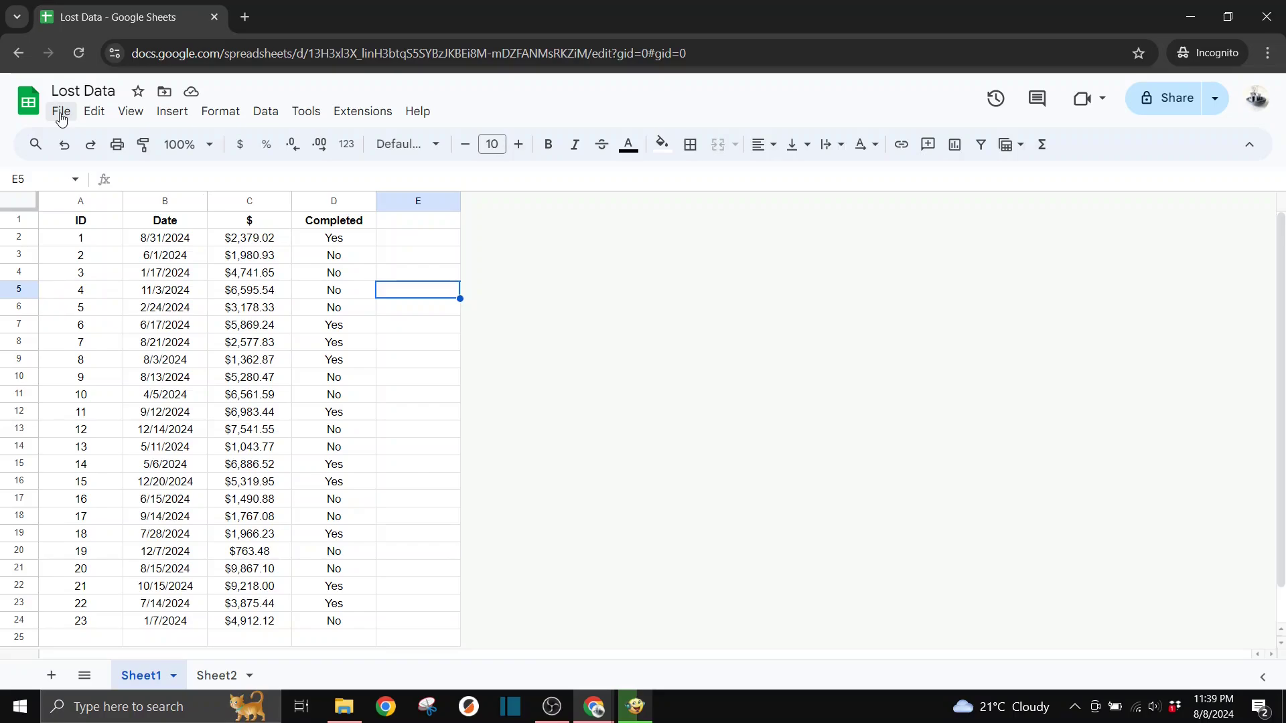
Make a backup named Copy of Lost Data, then return to the original Lost Data tab
click(61, 113)
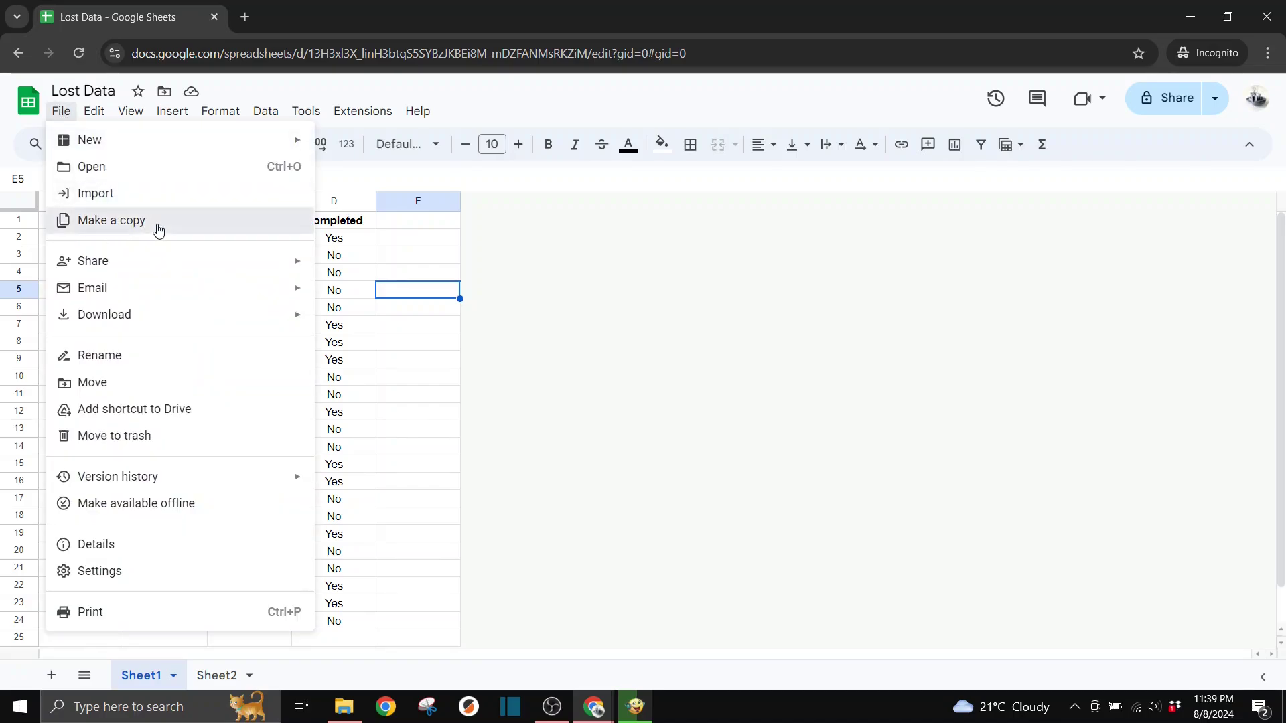
click(158, 227)
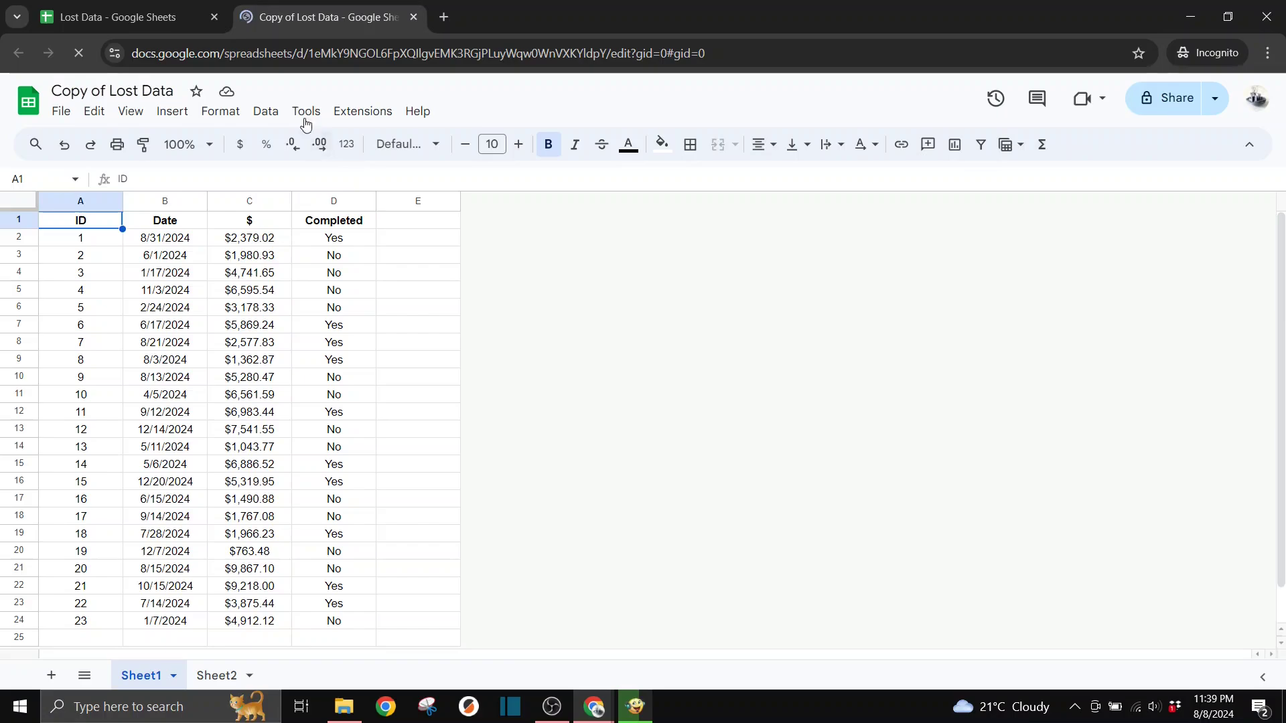
click(155, 19)
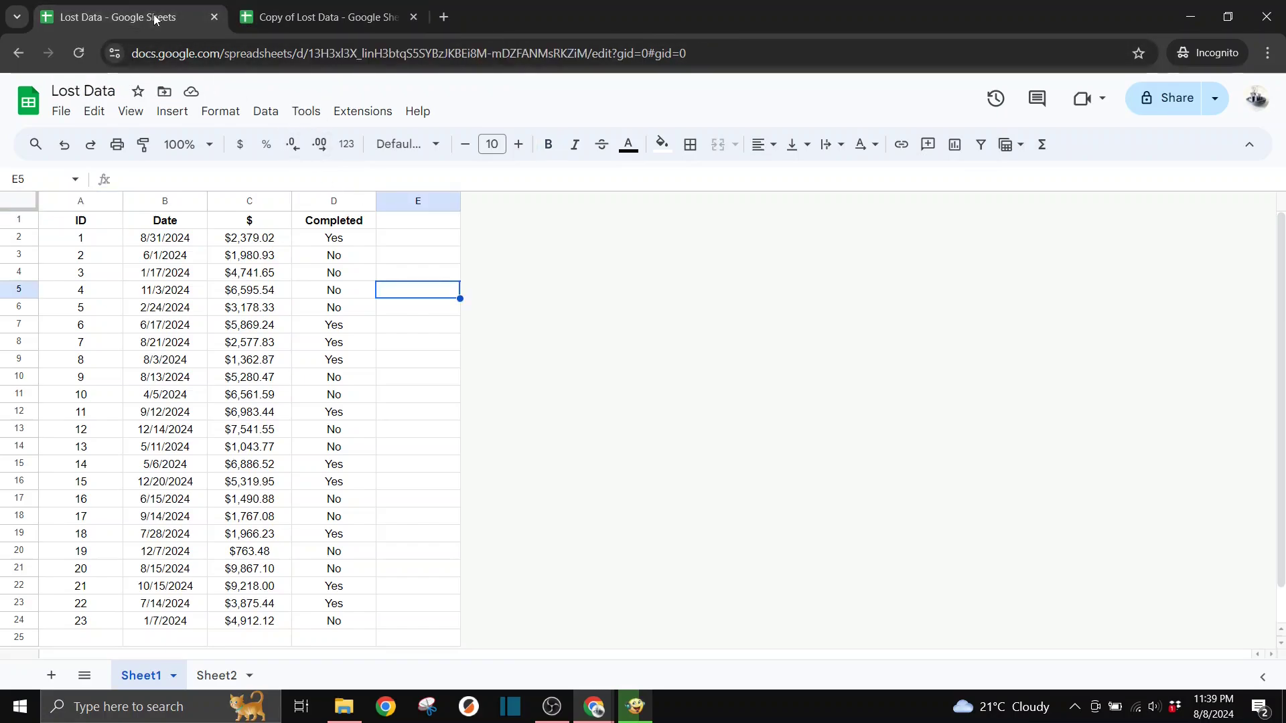
Name the current August 8, 11:38 PM version 'Draft 1' in version history
click(996, 99)
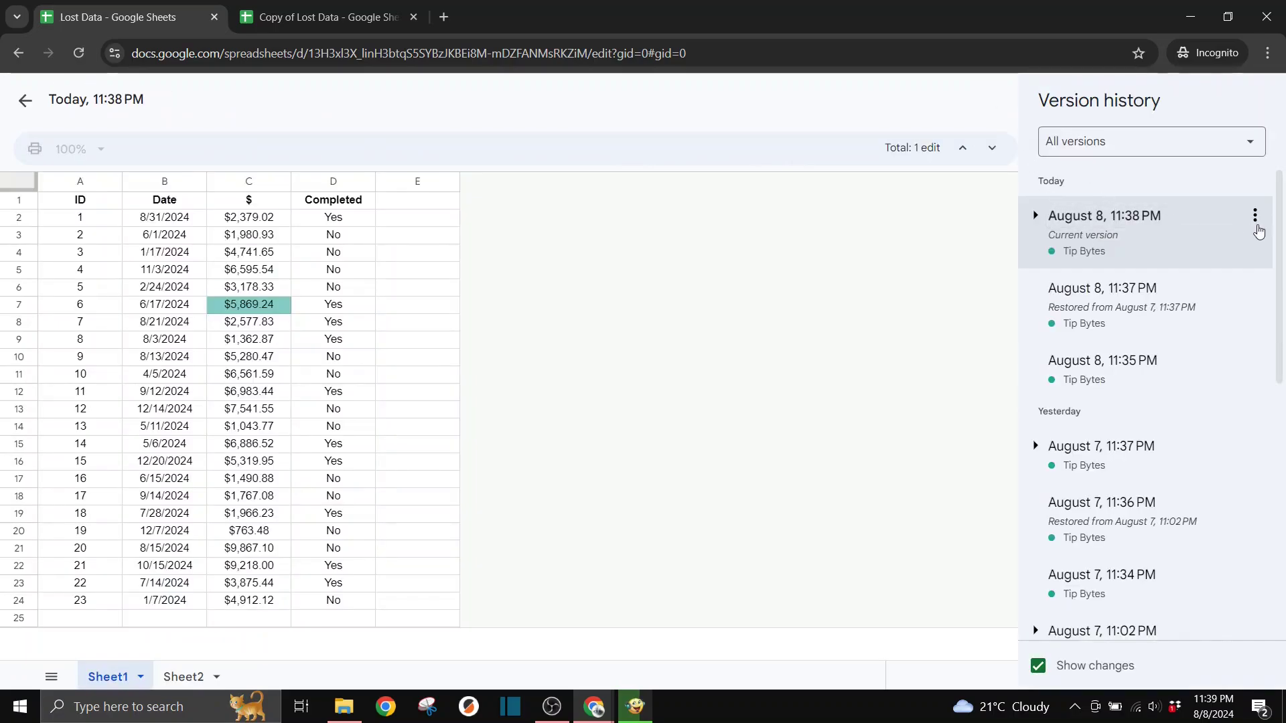
click(1256, 219)
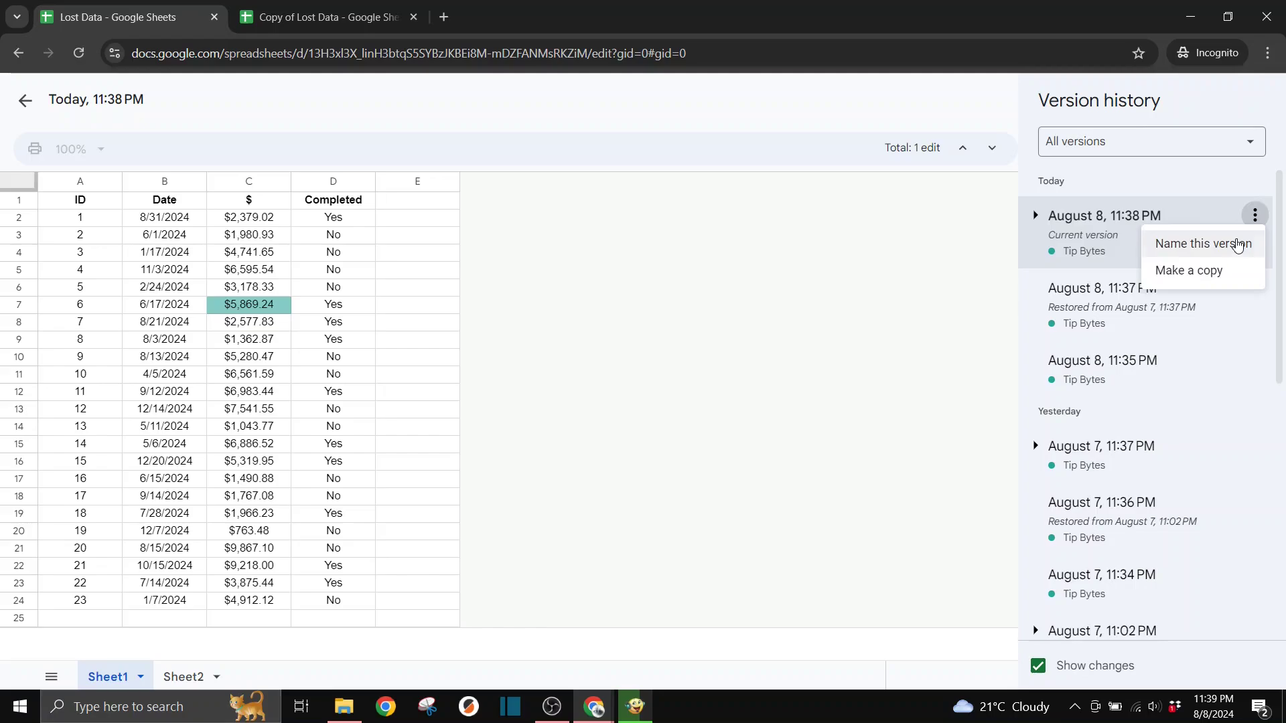
click(1237, 243)
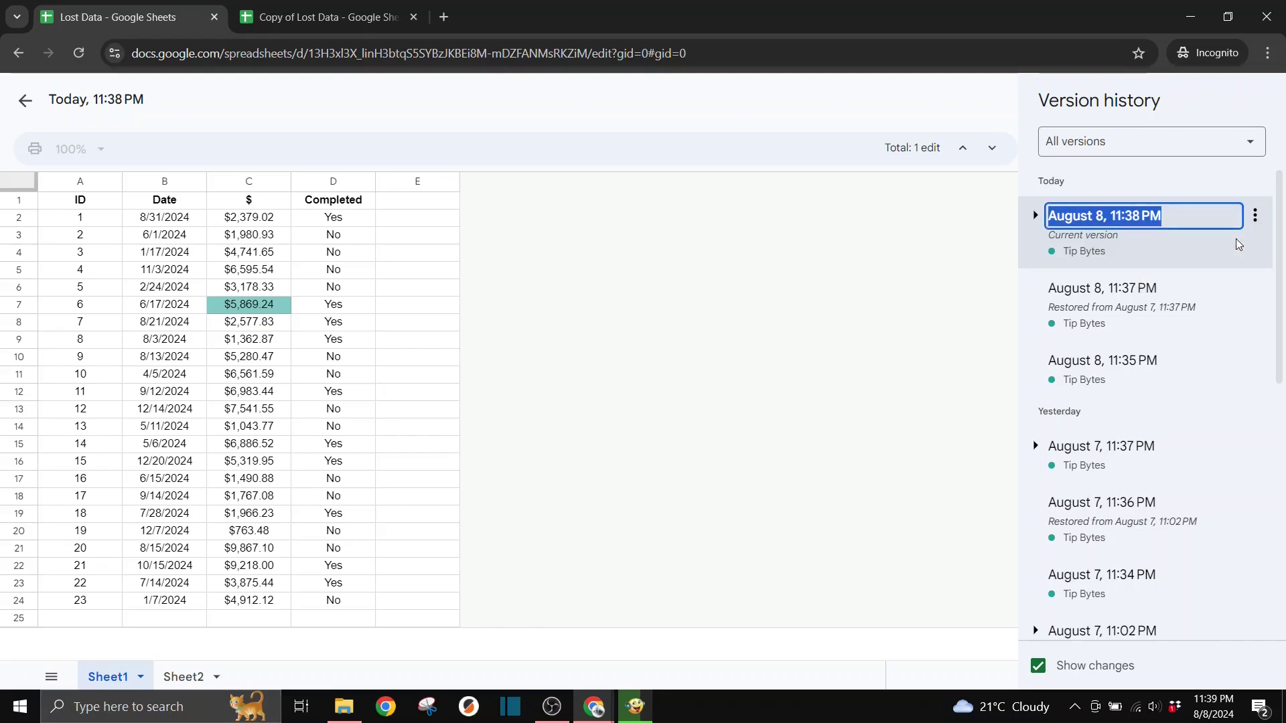
text(Draft)
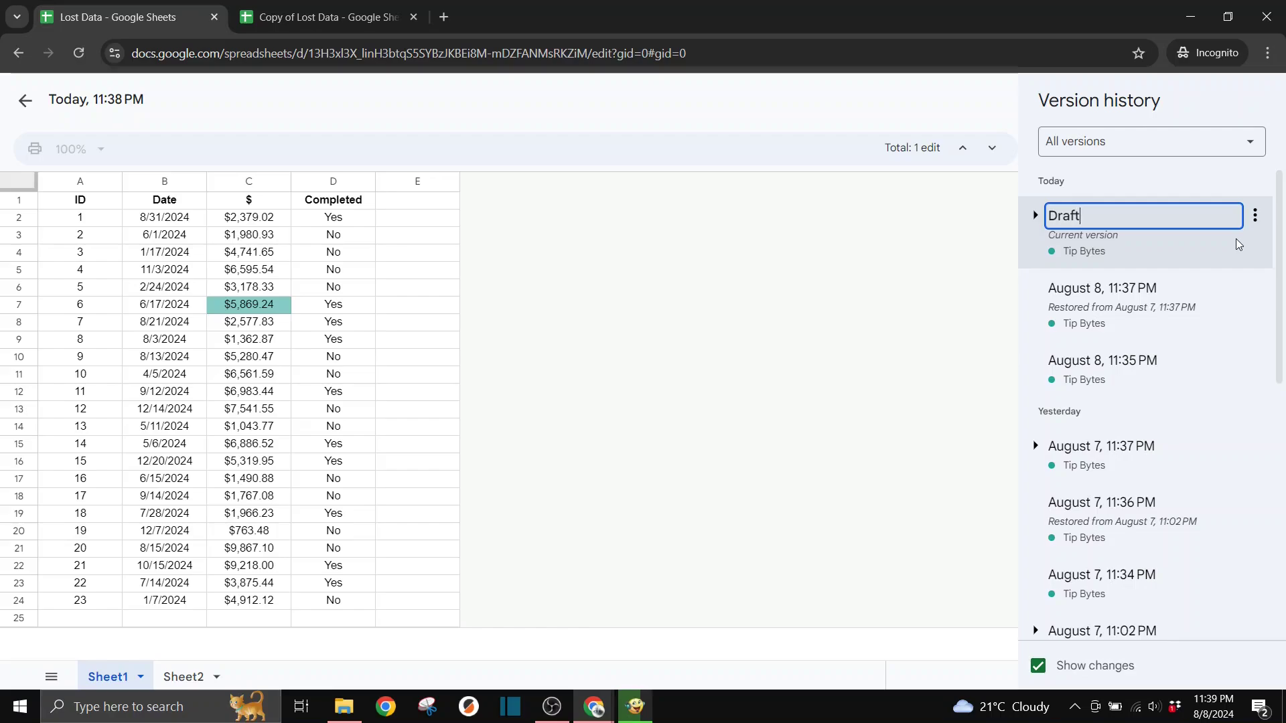
text( 1)
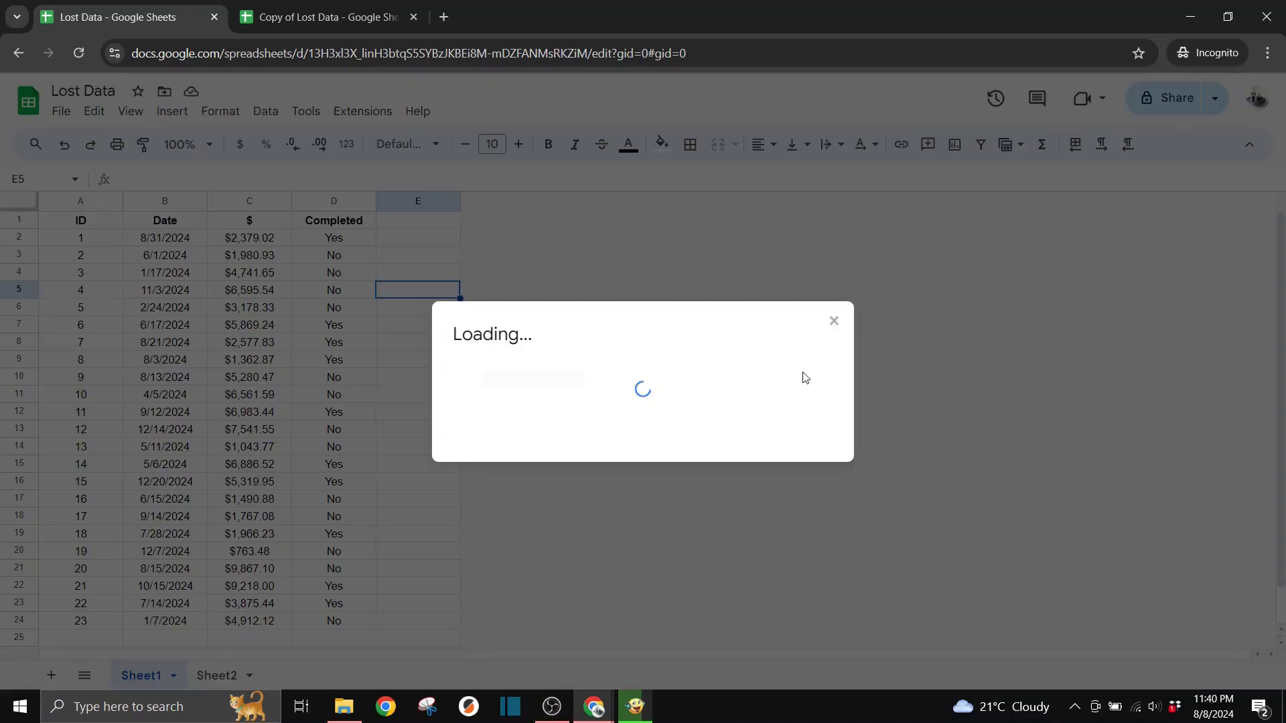
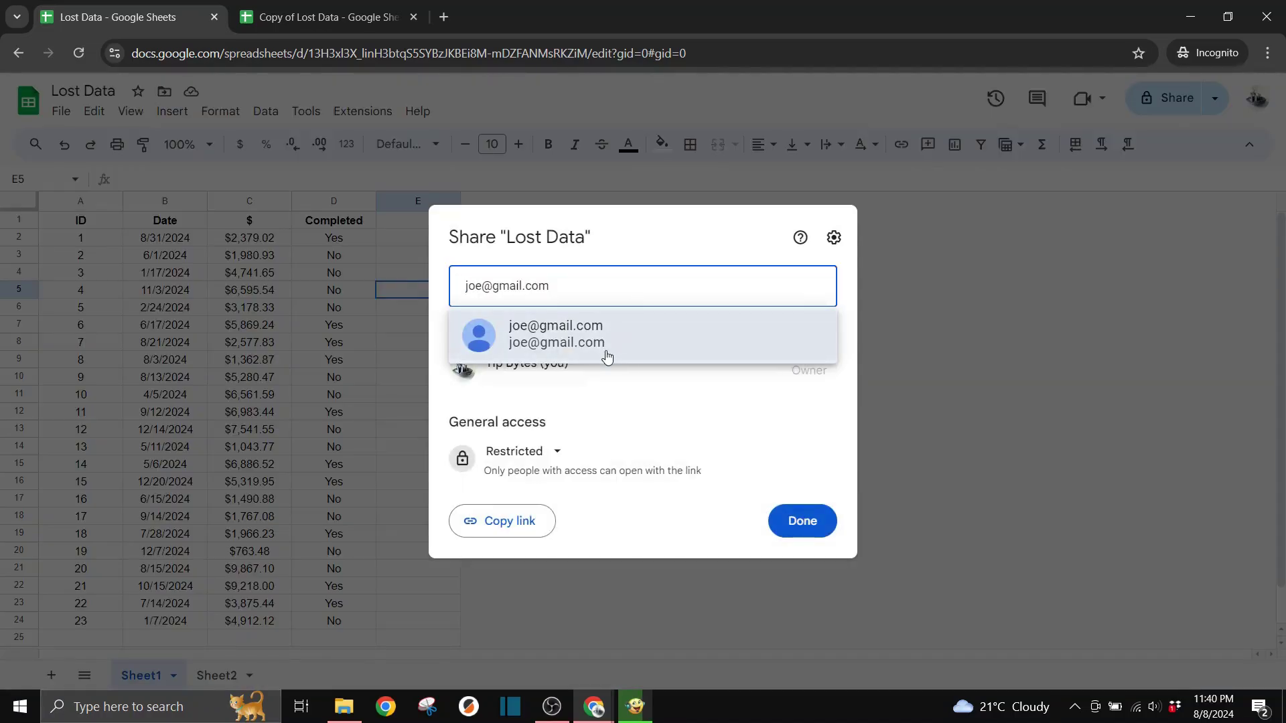
Enter a collaborator's e-mail address and add the suggested contact to the file's sharing
click(607, 356)
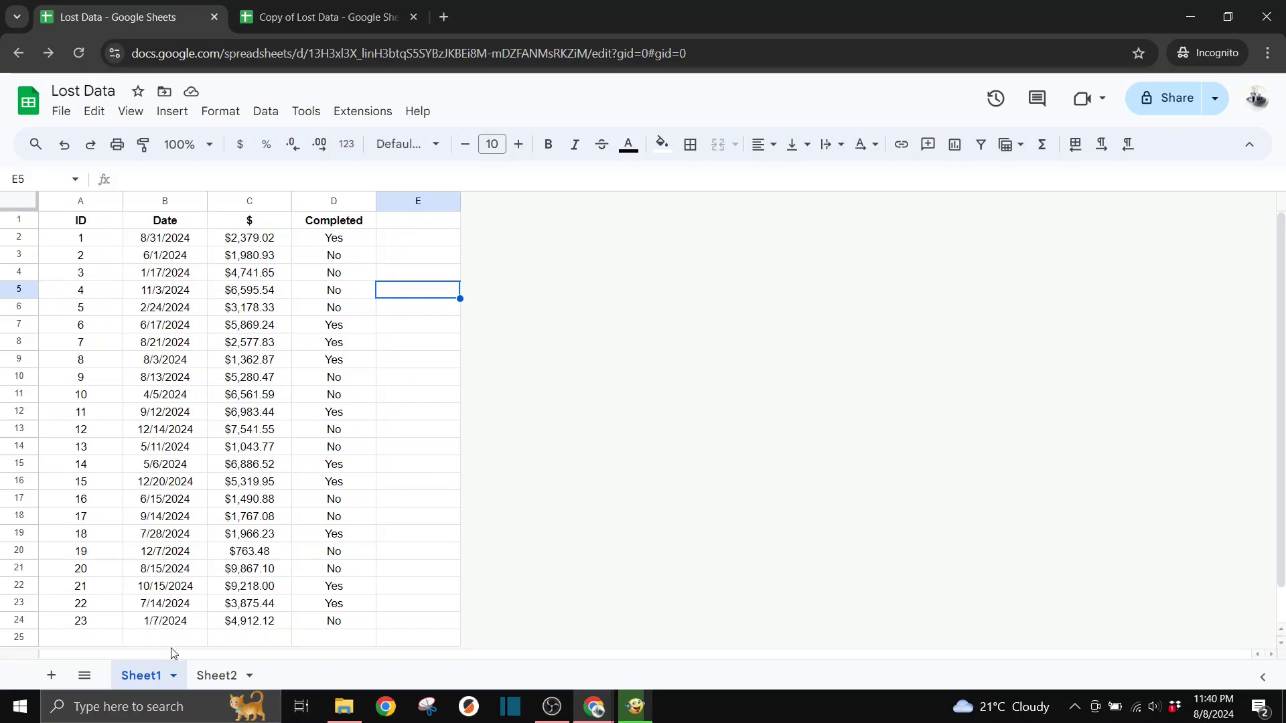
Protect the whole of Sheet1 and set its edit permissions, trying a custom editor list
right_click(143, 681)
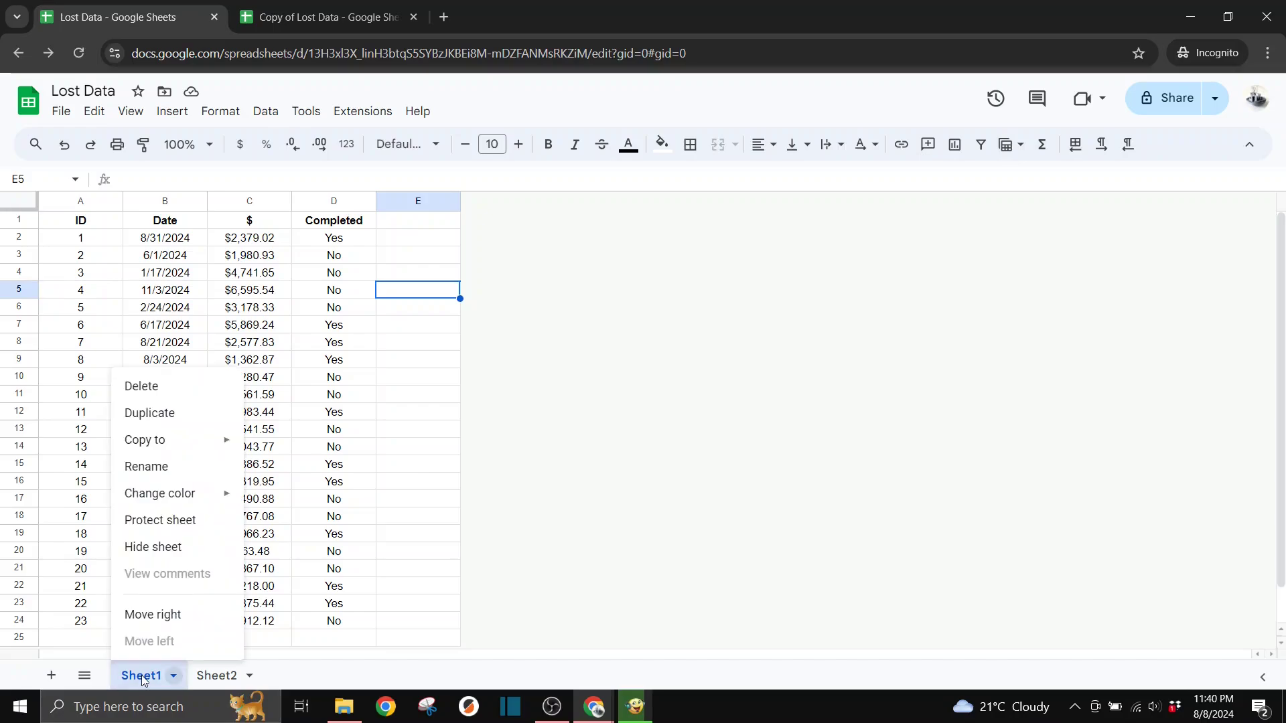
click(181, 521)
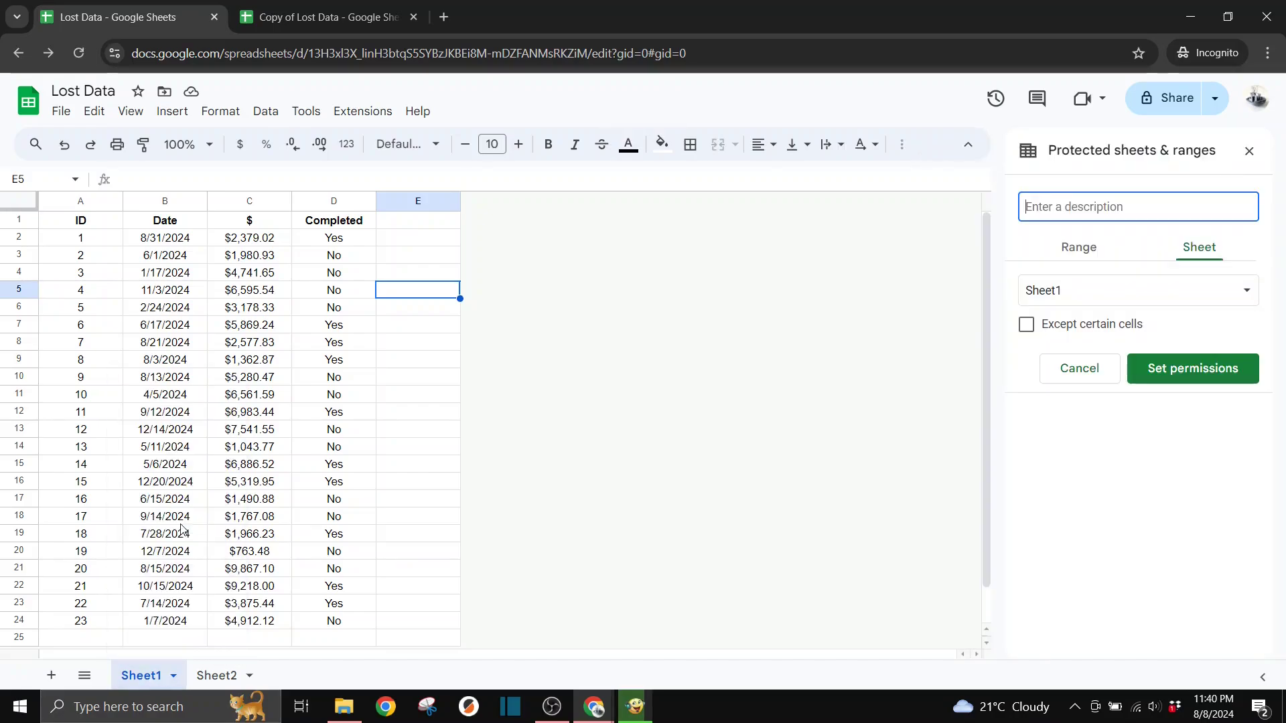
click(1181, 369)
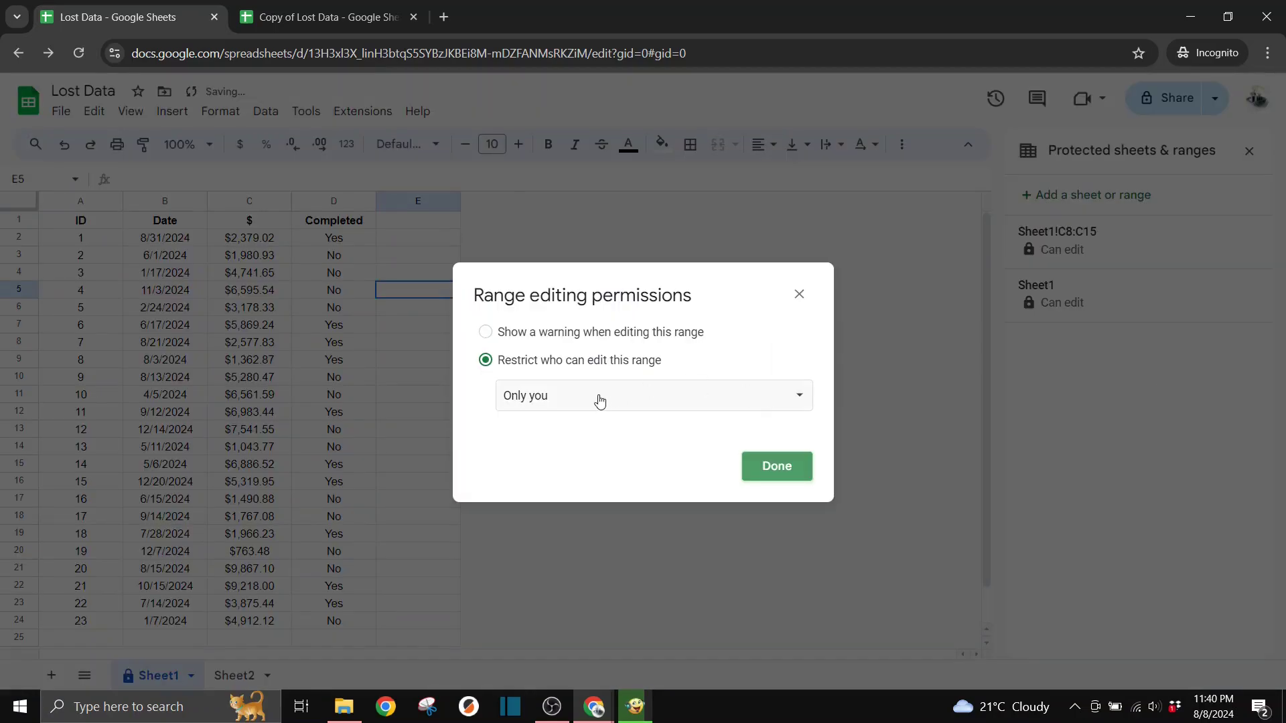
click(599, 400)
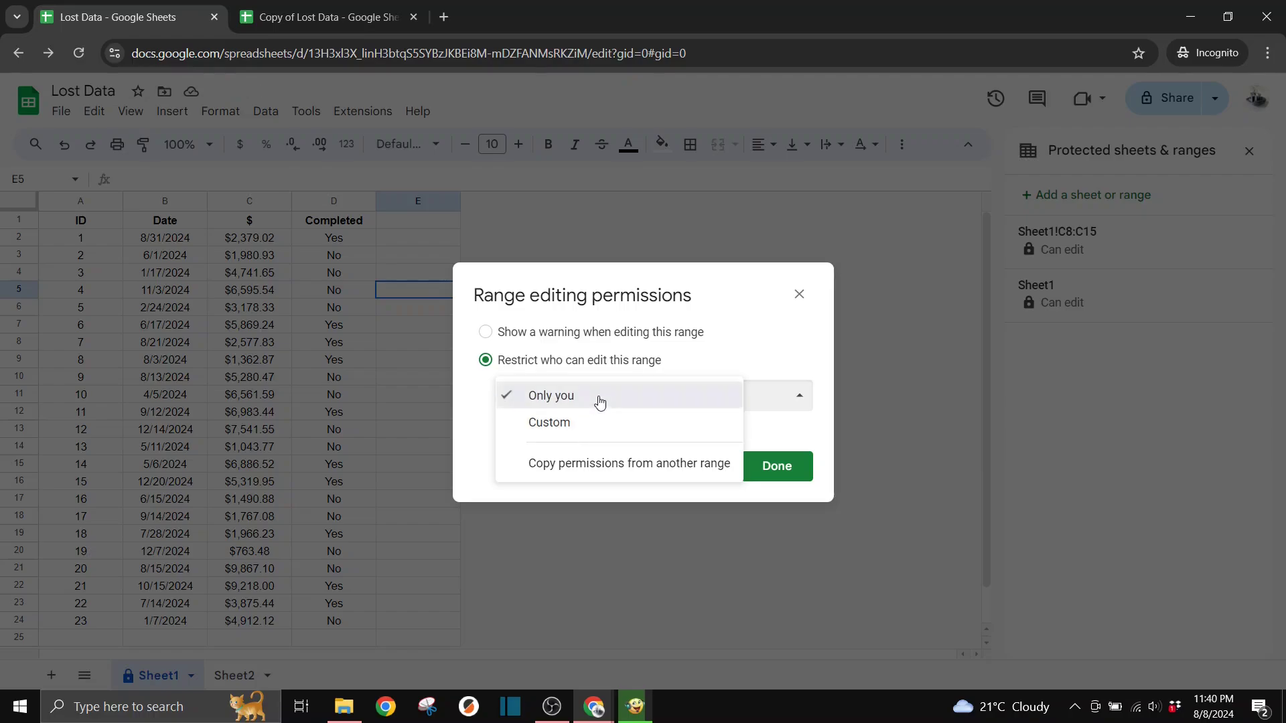
click(598, 401)
click(699, 404)
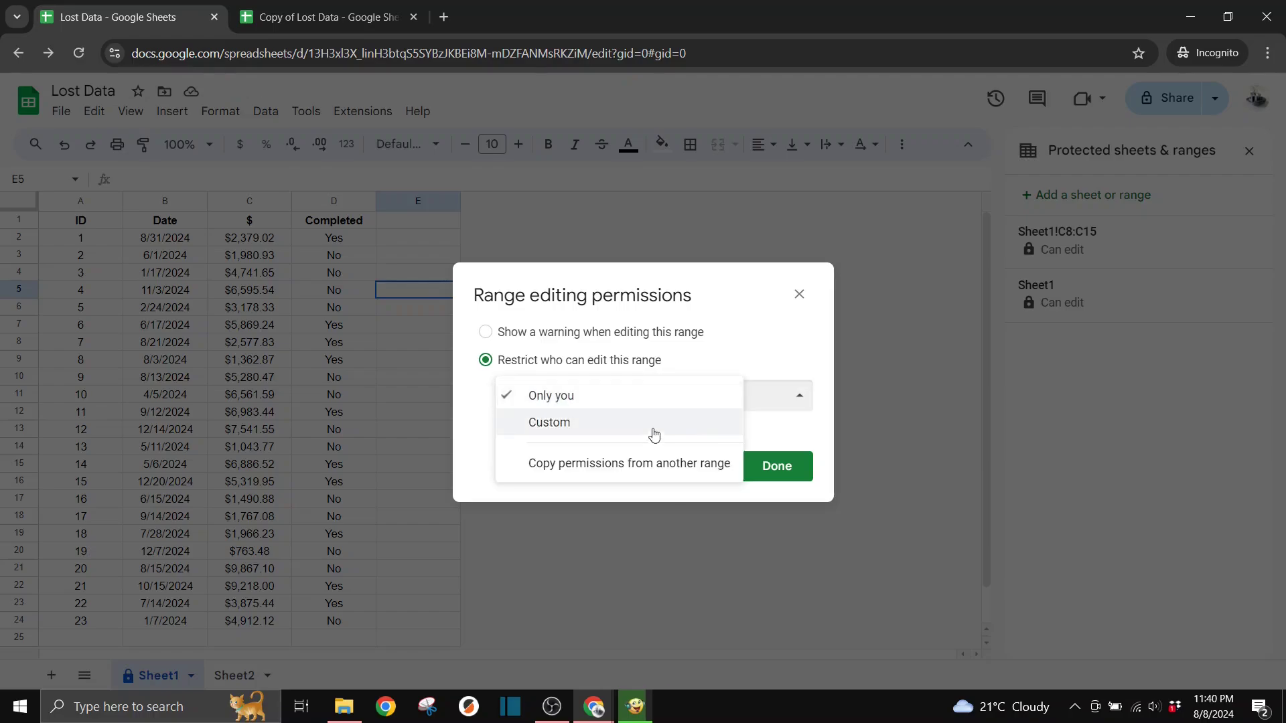
click(643, 432)
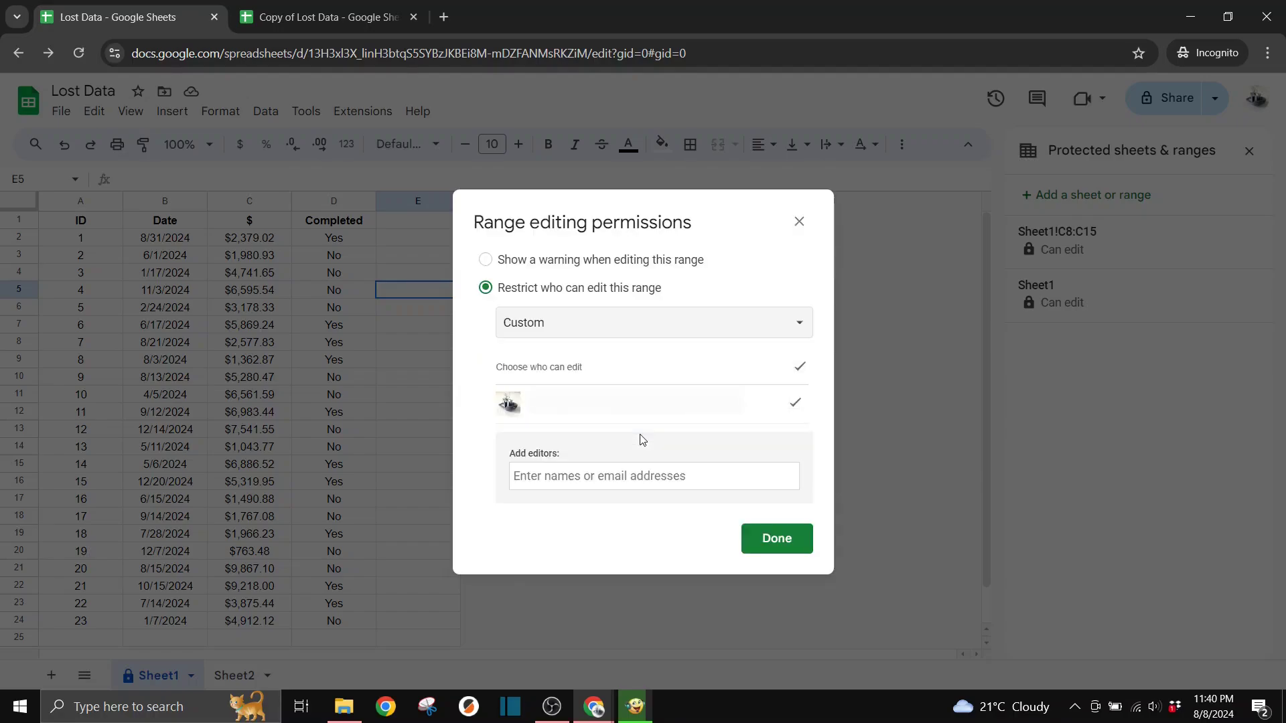
click(618, 476)
text(jo)
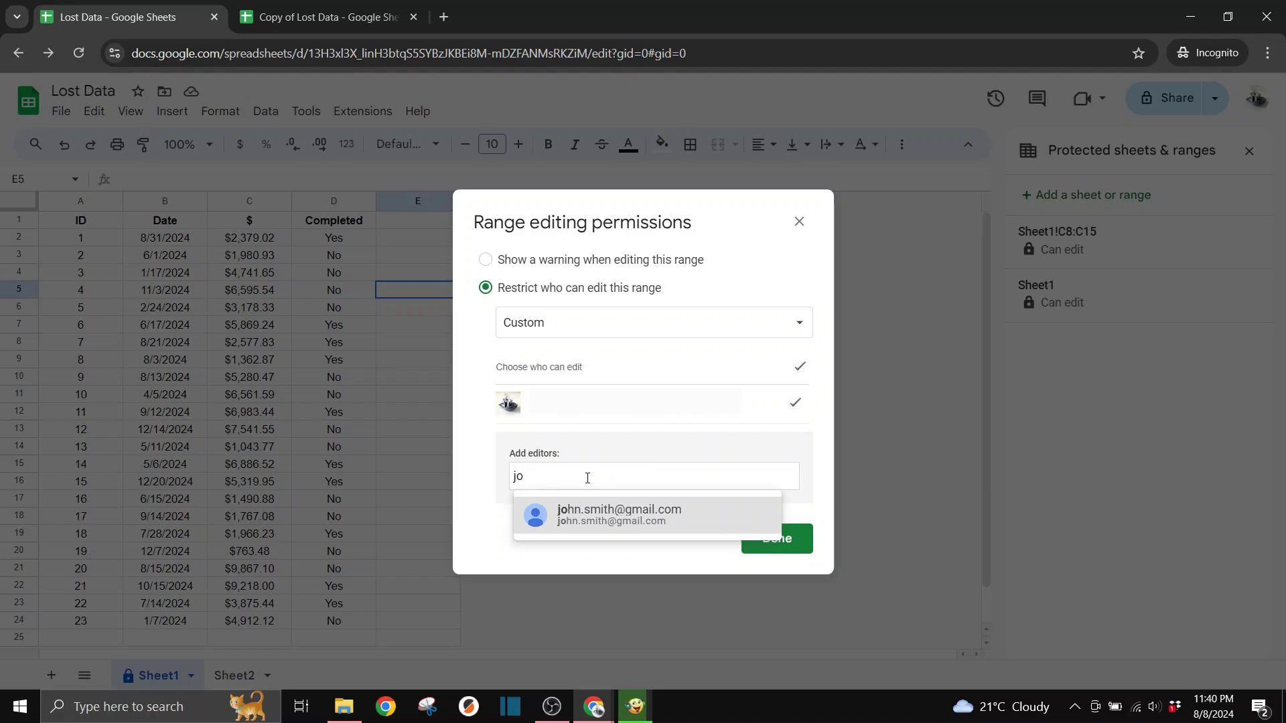
click(489, 464)
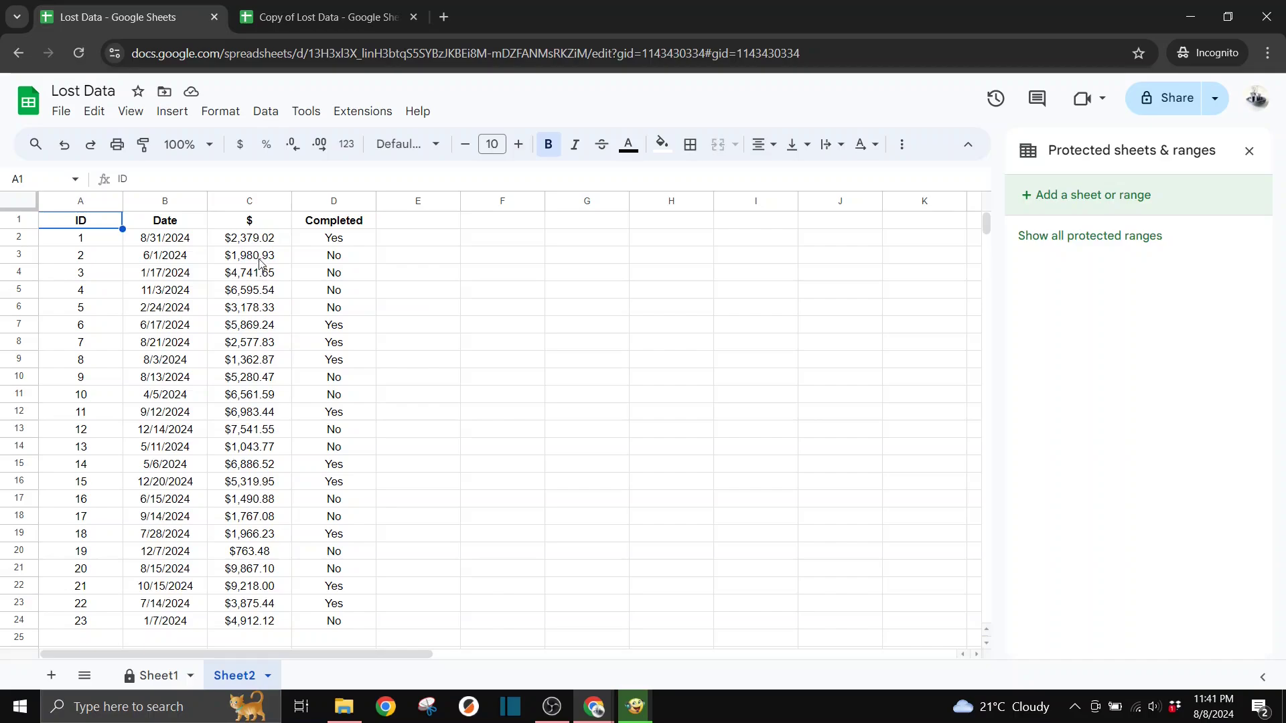
Select the dollar amounts in C2:C24 on Sheet2 and begin protecting that range
drag(256, 241, 256, 621)
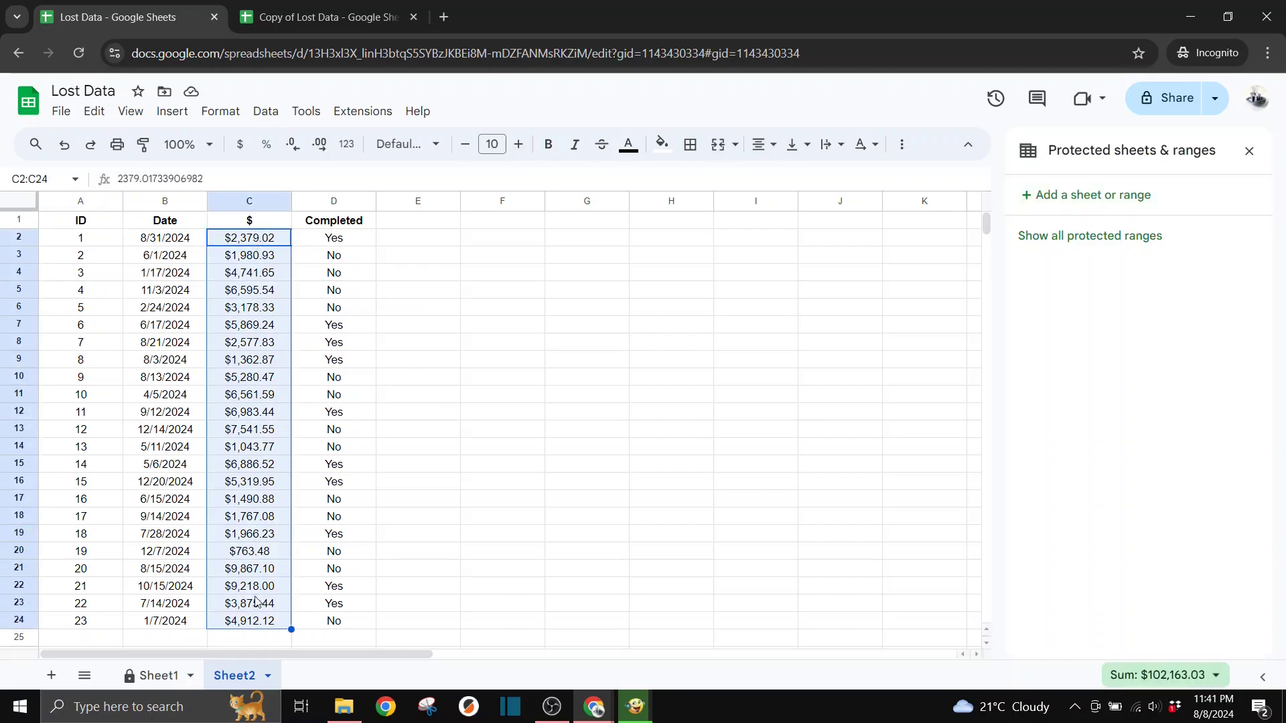
right_click(281, 470)
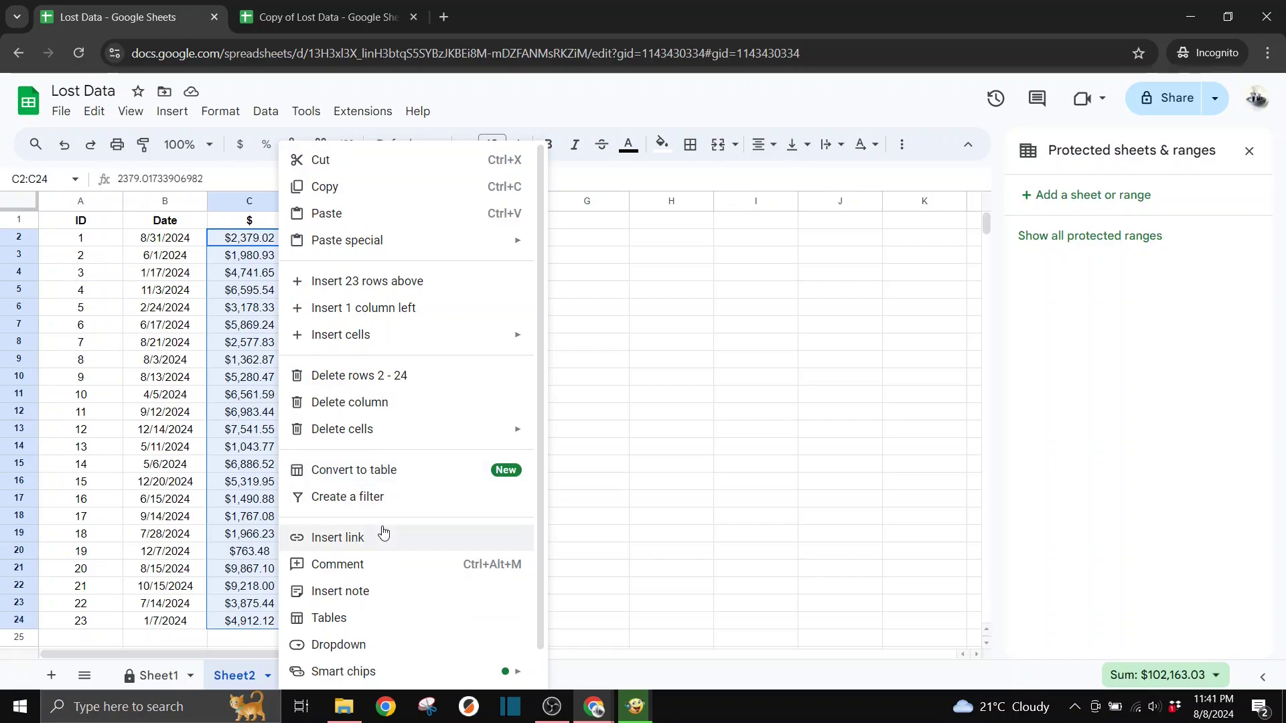
scroll(381, 532, down, 1)
mouse_move(429, 677)
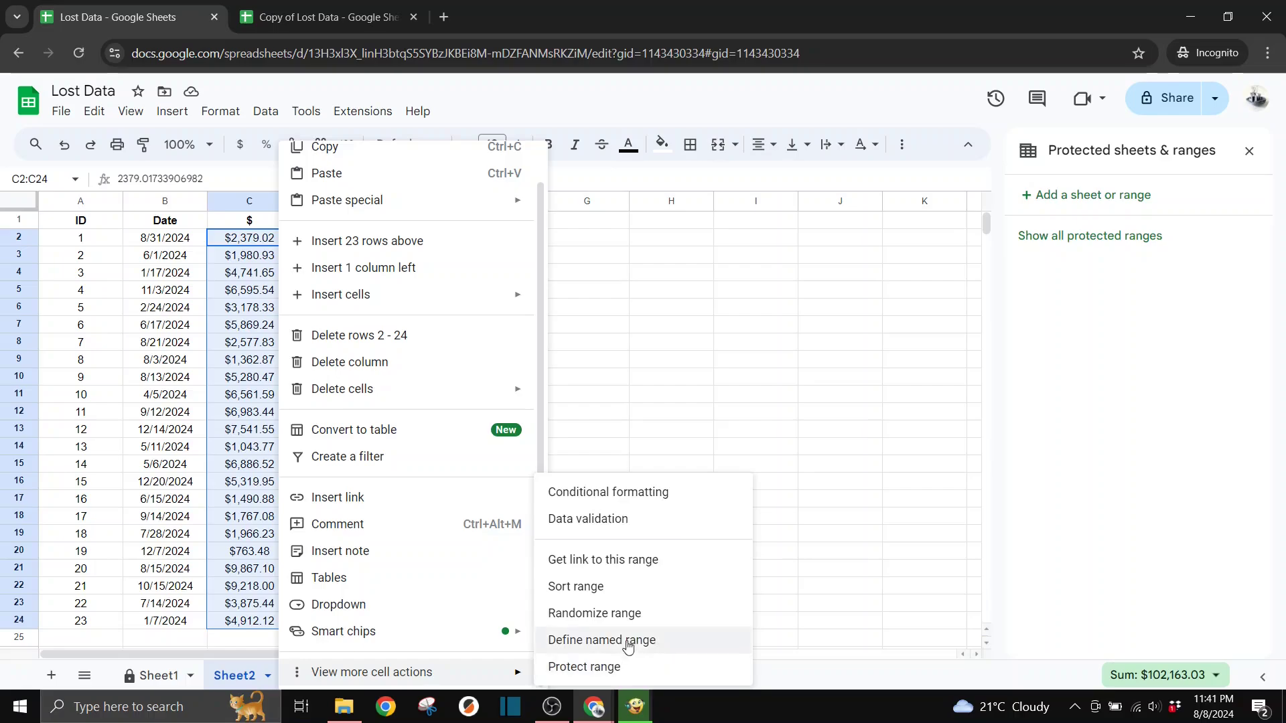
click(608, 668)
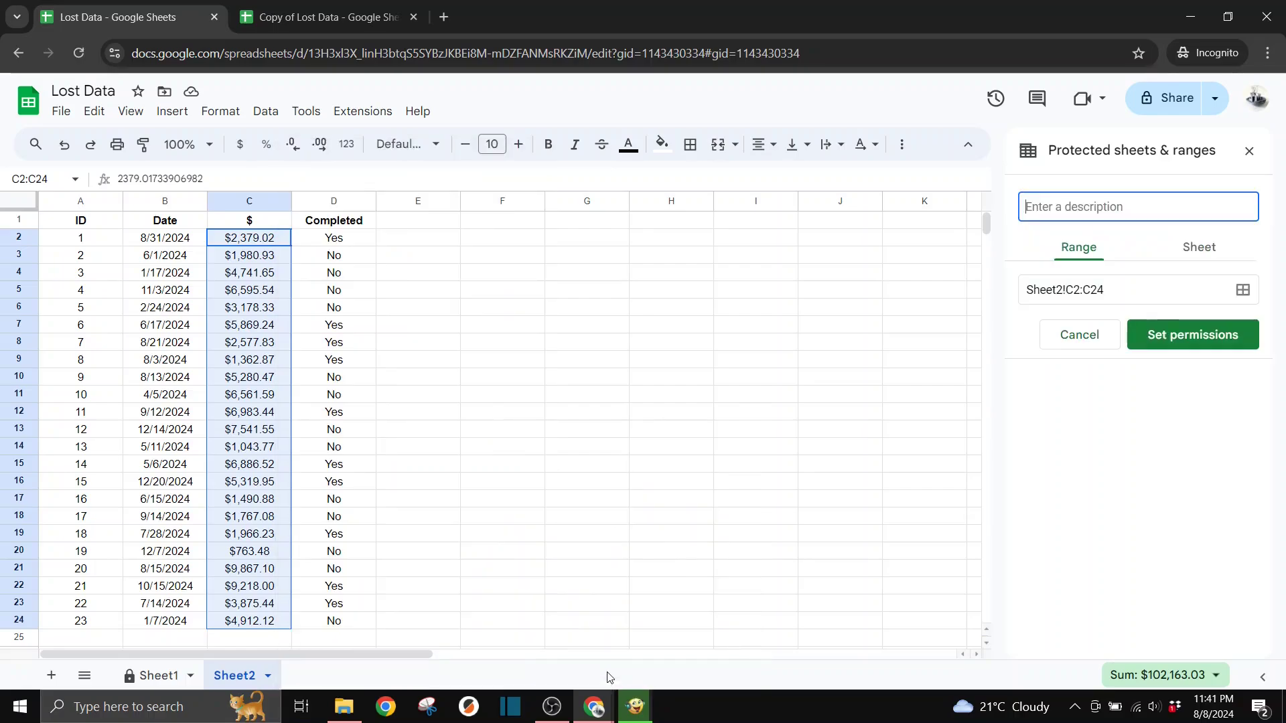
click(1208, 336)
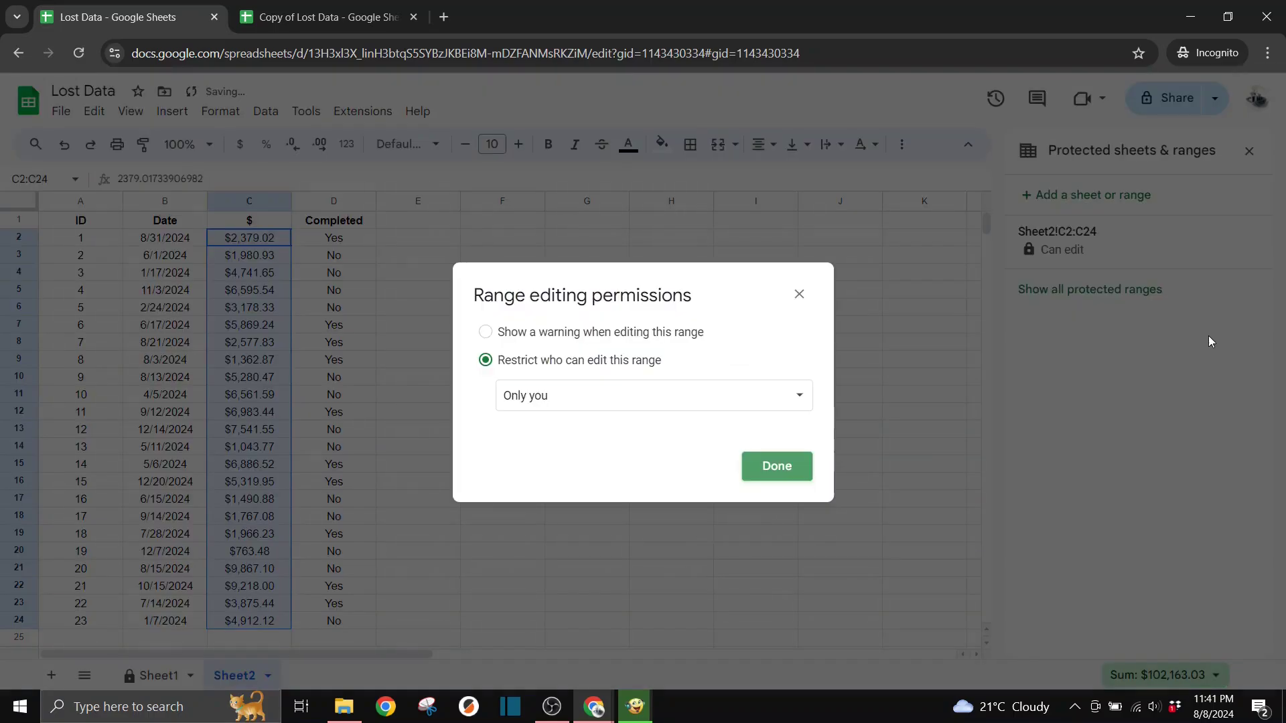
Limit editing of range C2:C24 to only you after briefly trying custom editors
click(726, 402)
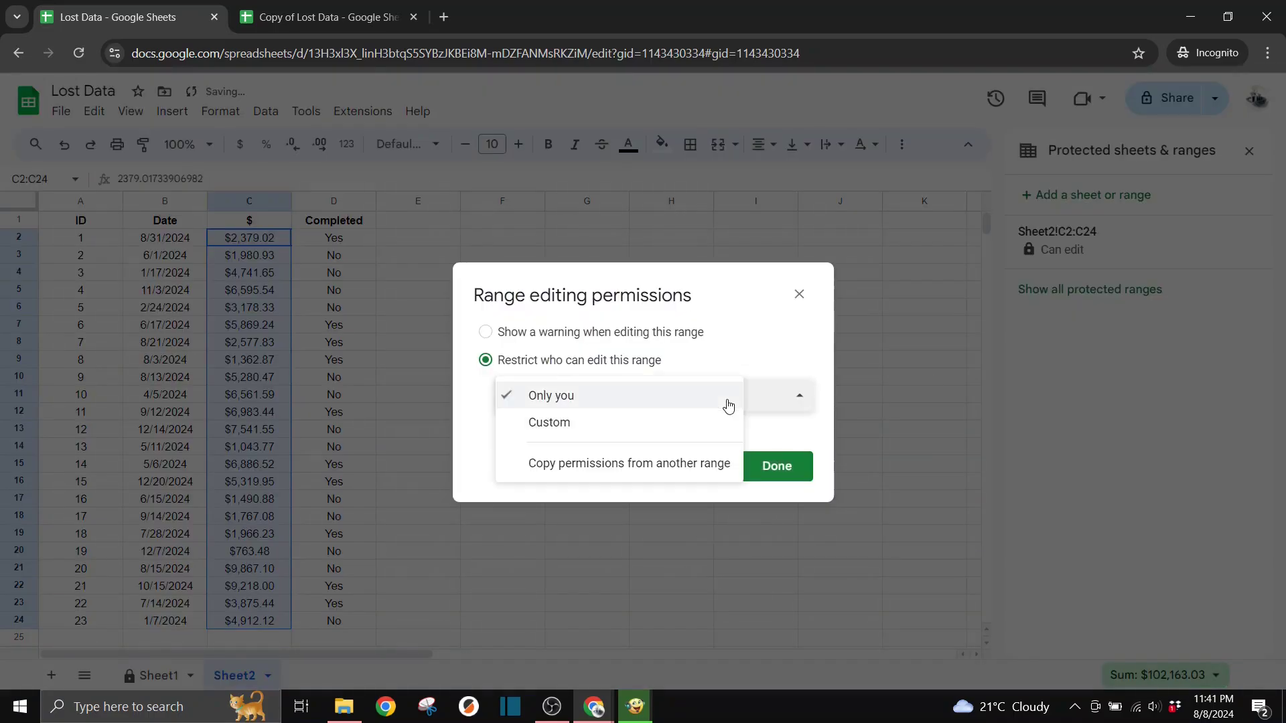
click(636, 402)
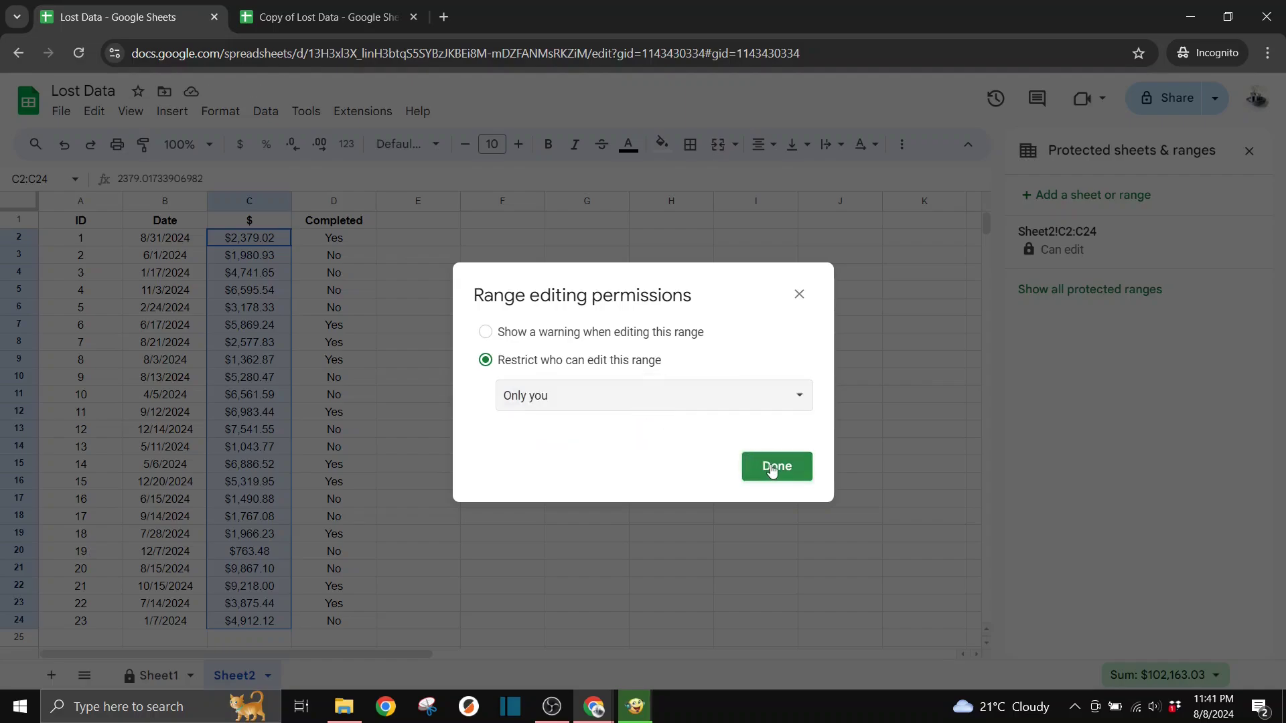
click(770, 397)
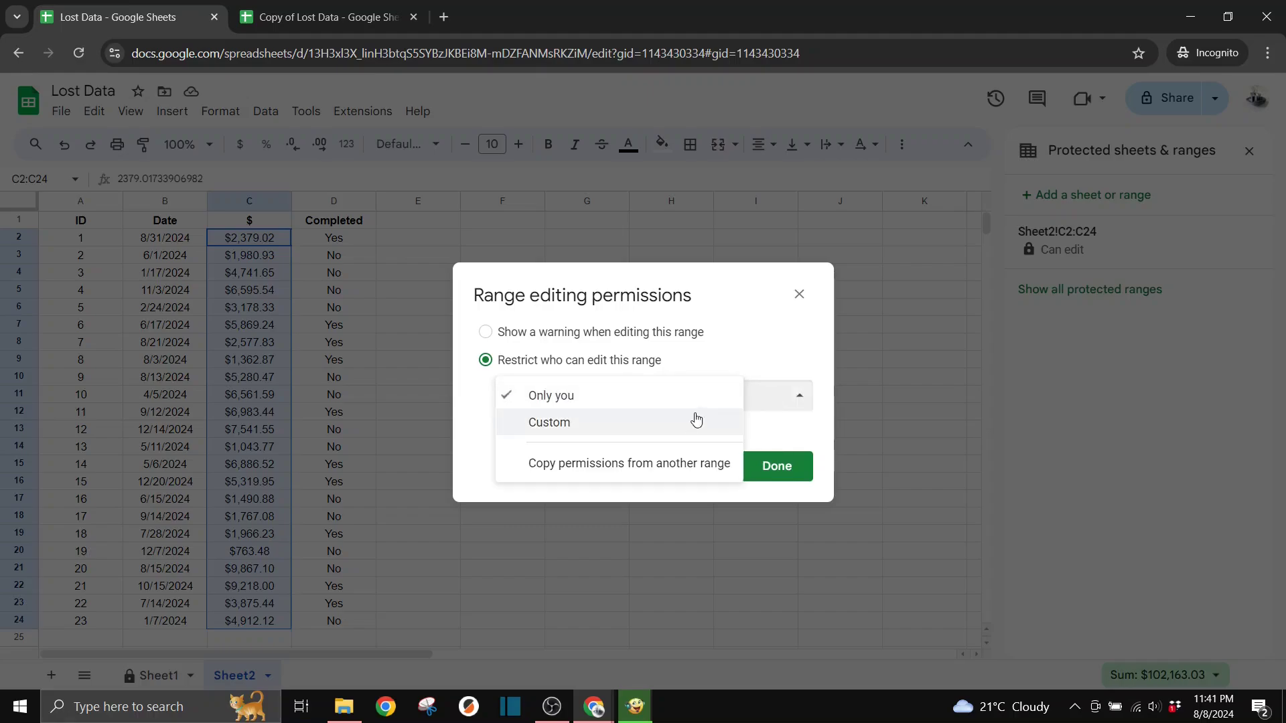
click(687, 422)
click(597, 474)
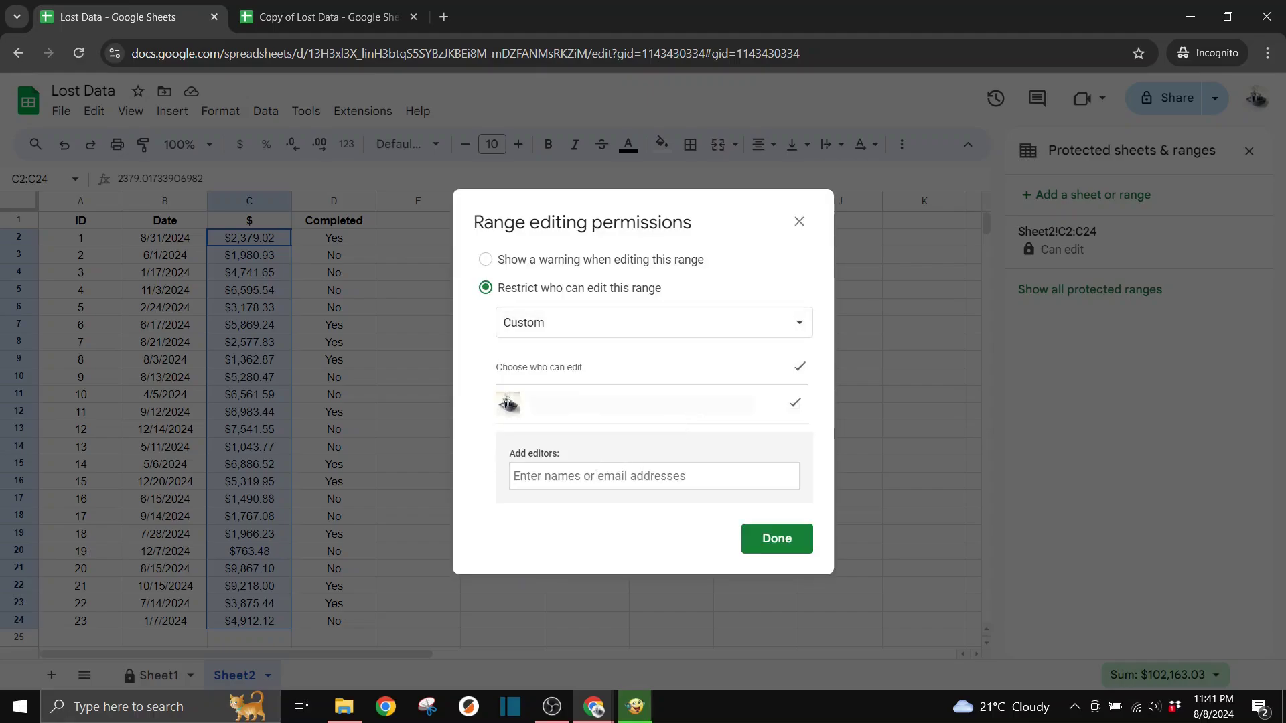
text(jo)
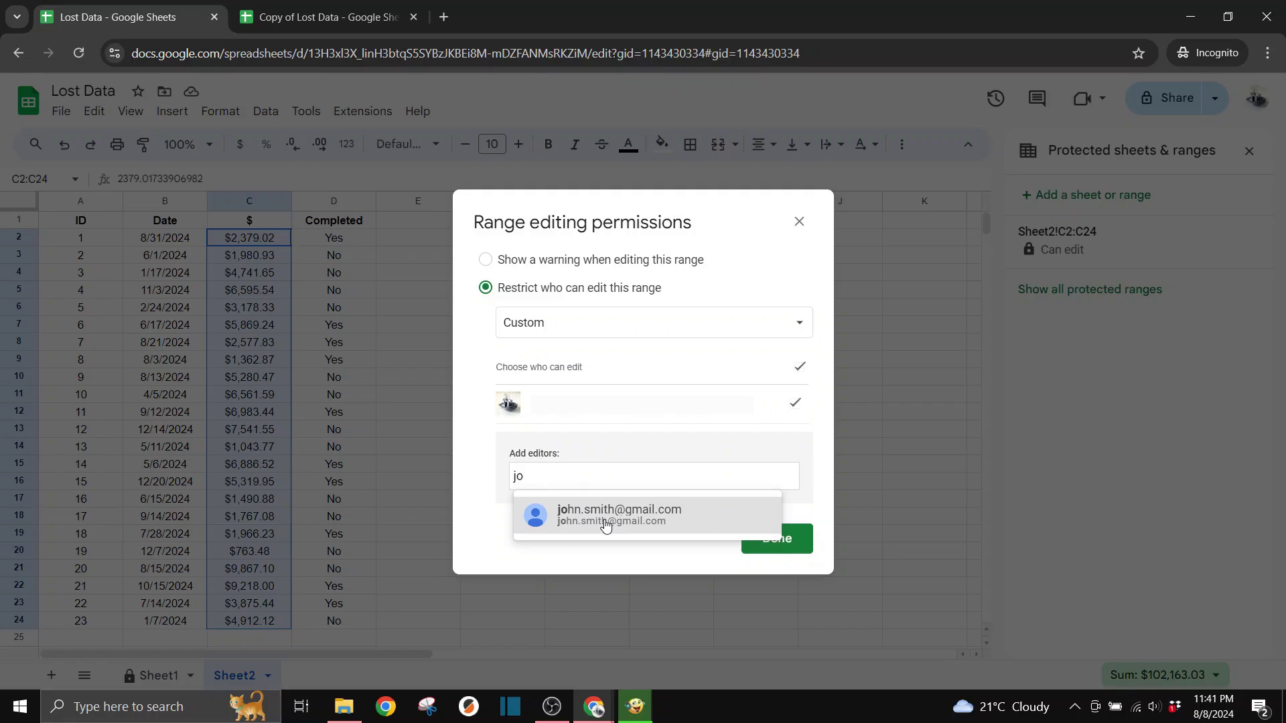
click(606, 523)
click(678, 323)
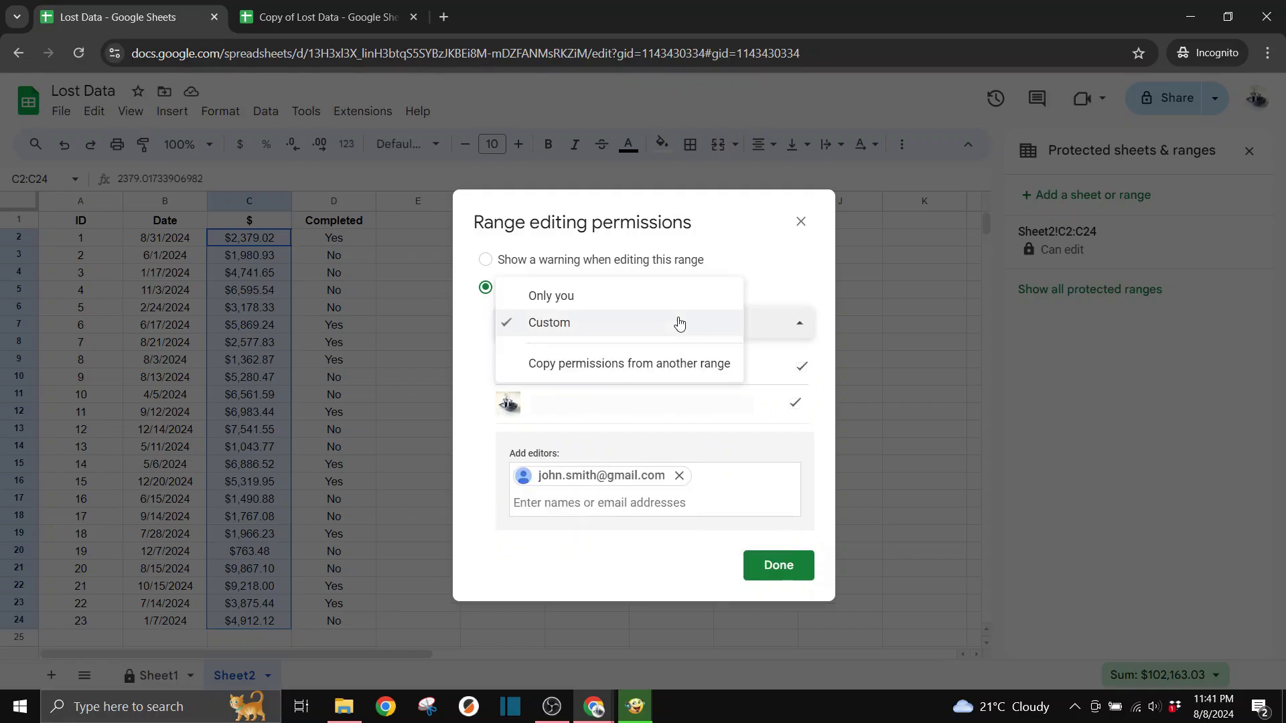
click(639, 300)
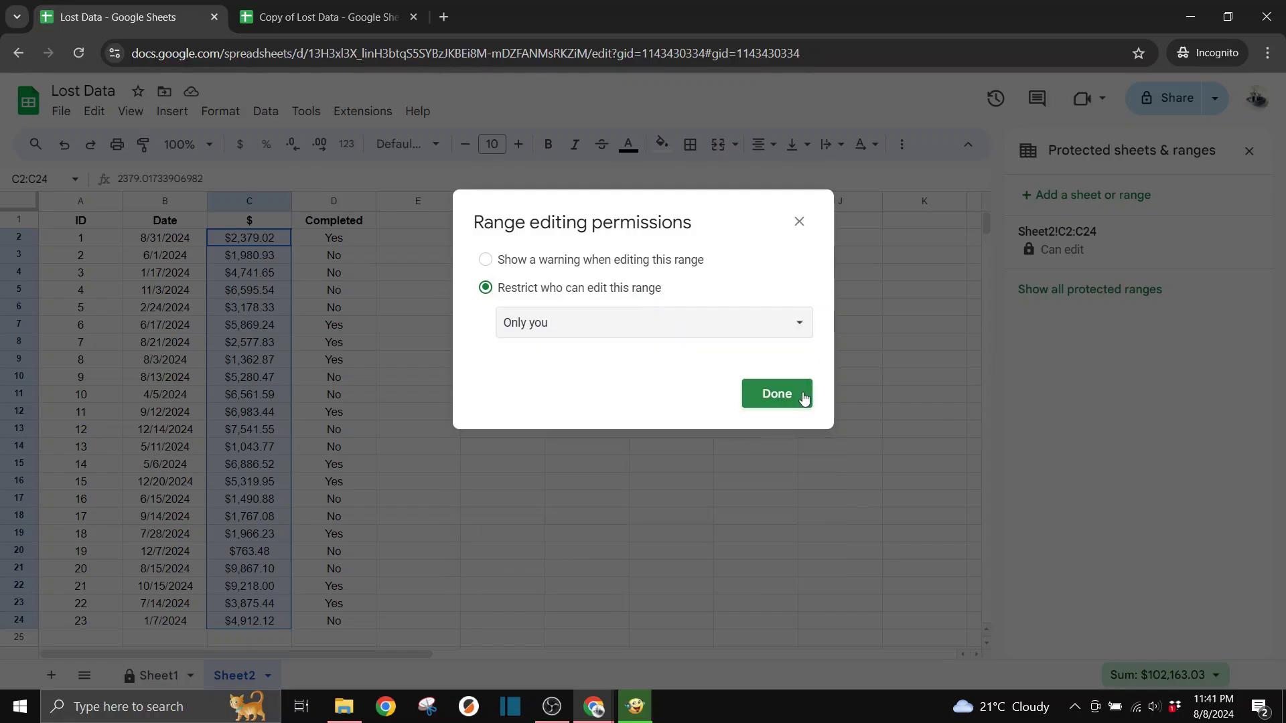